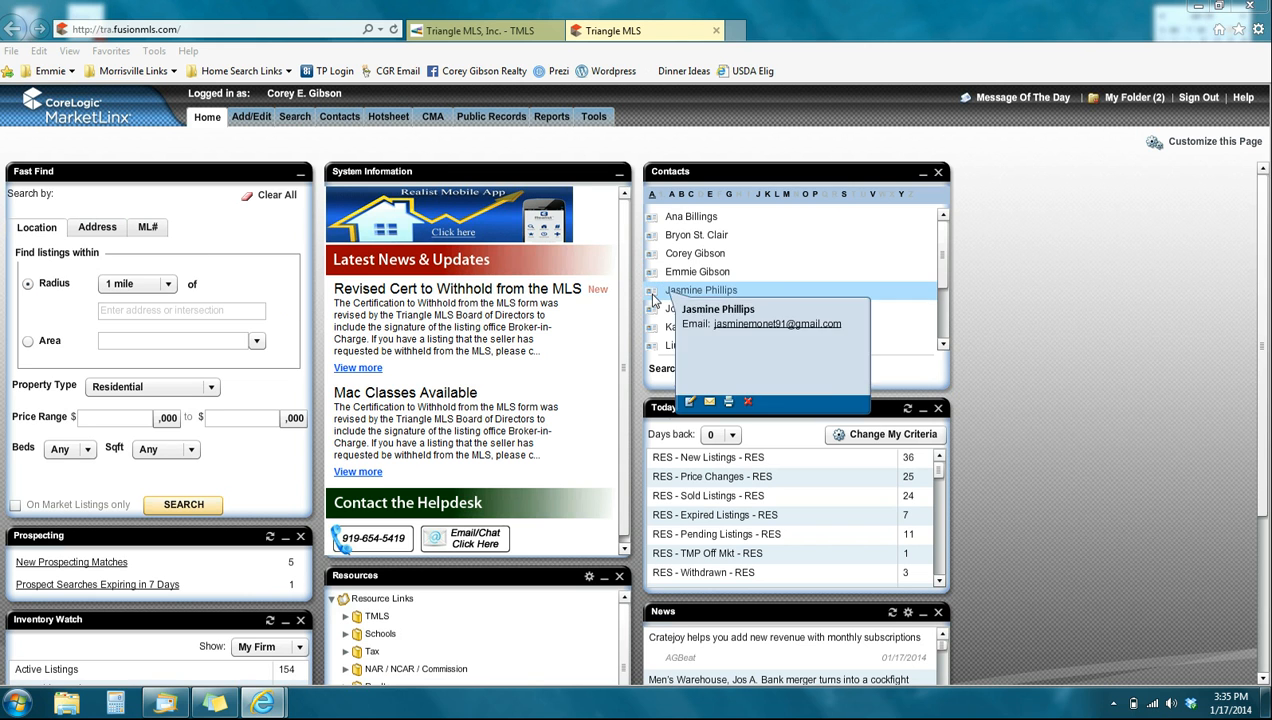
# - Open a new Residential Search for residential properties
pyautogui.click(295, 118)
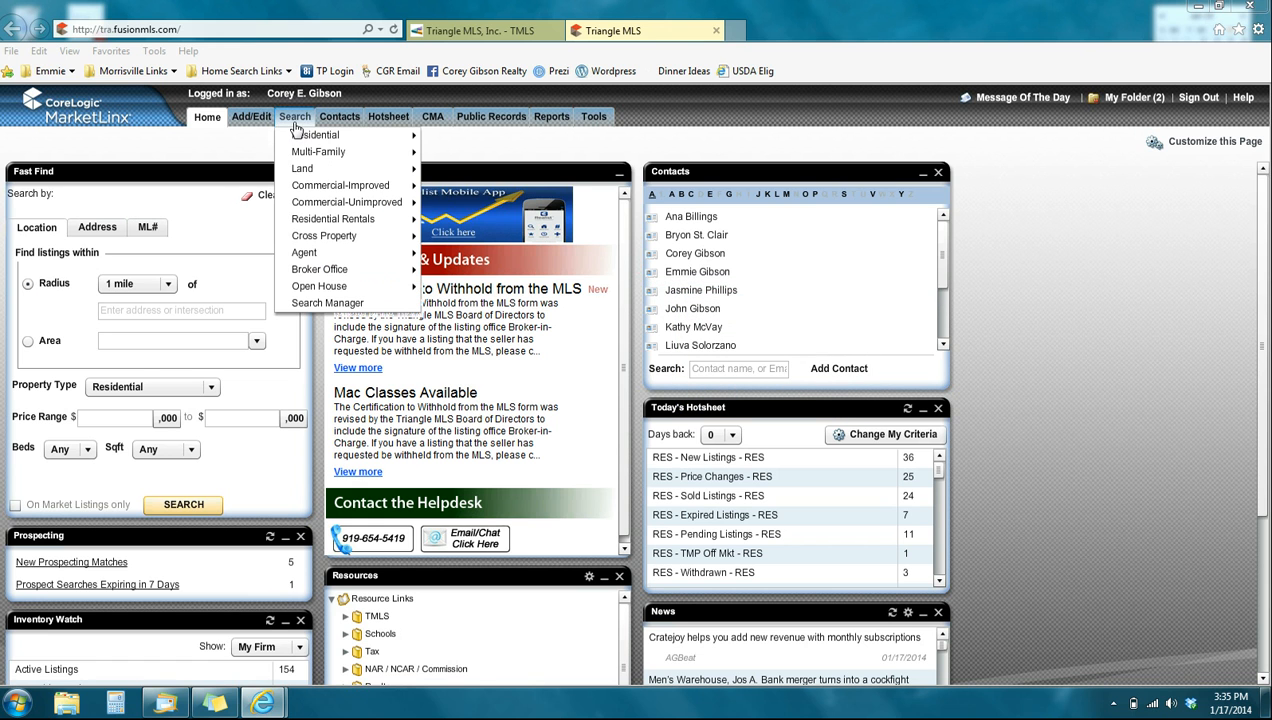
pyautogui.moveTo(338, 146)
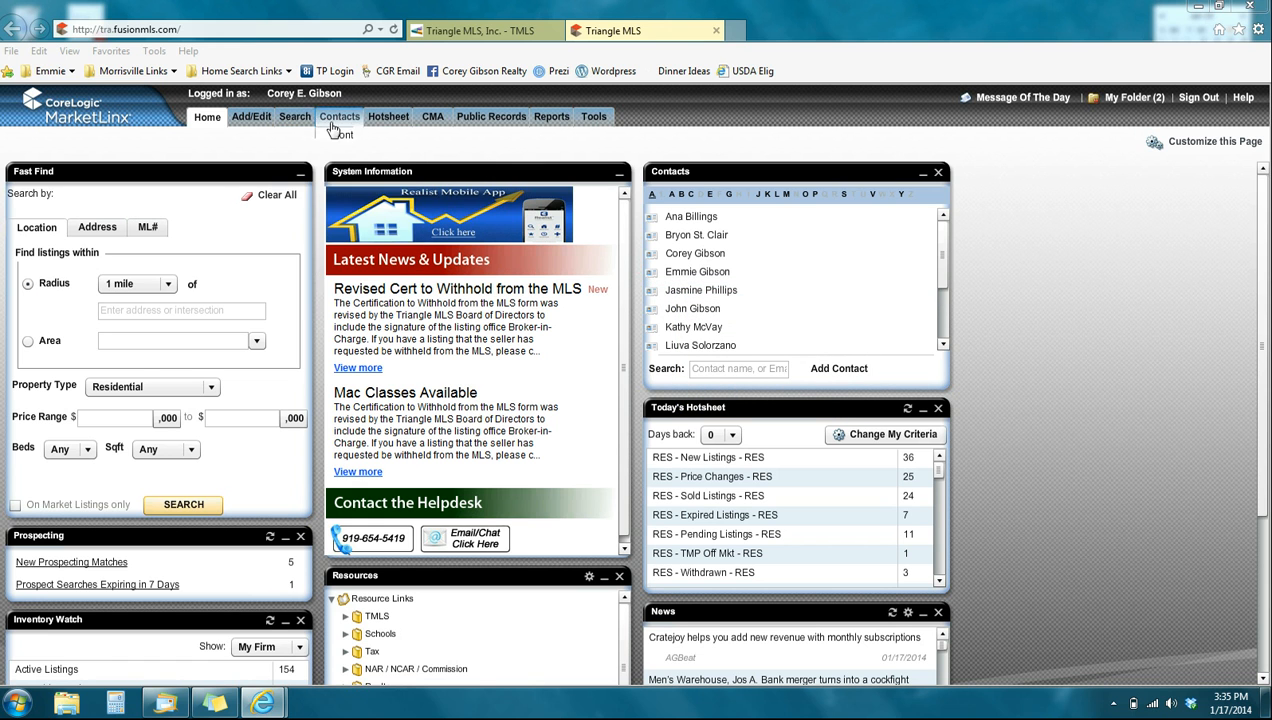
pyautogui.moveTo(297, 123)
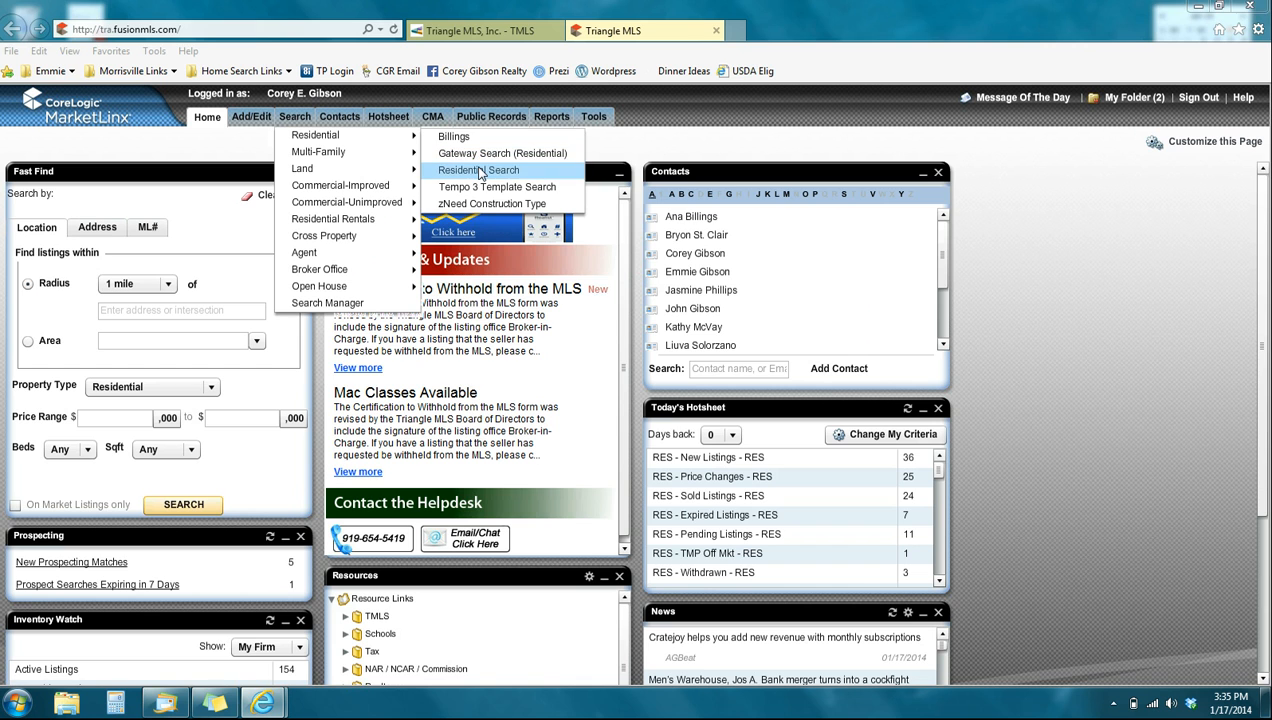
pyautogui.click(480, 170)
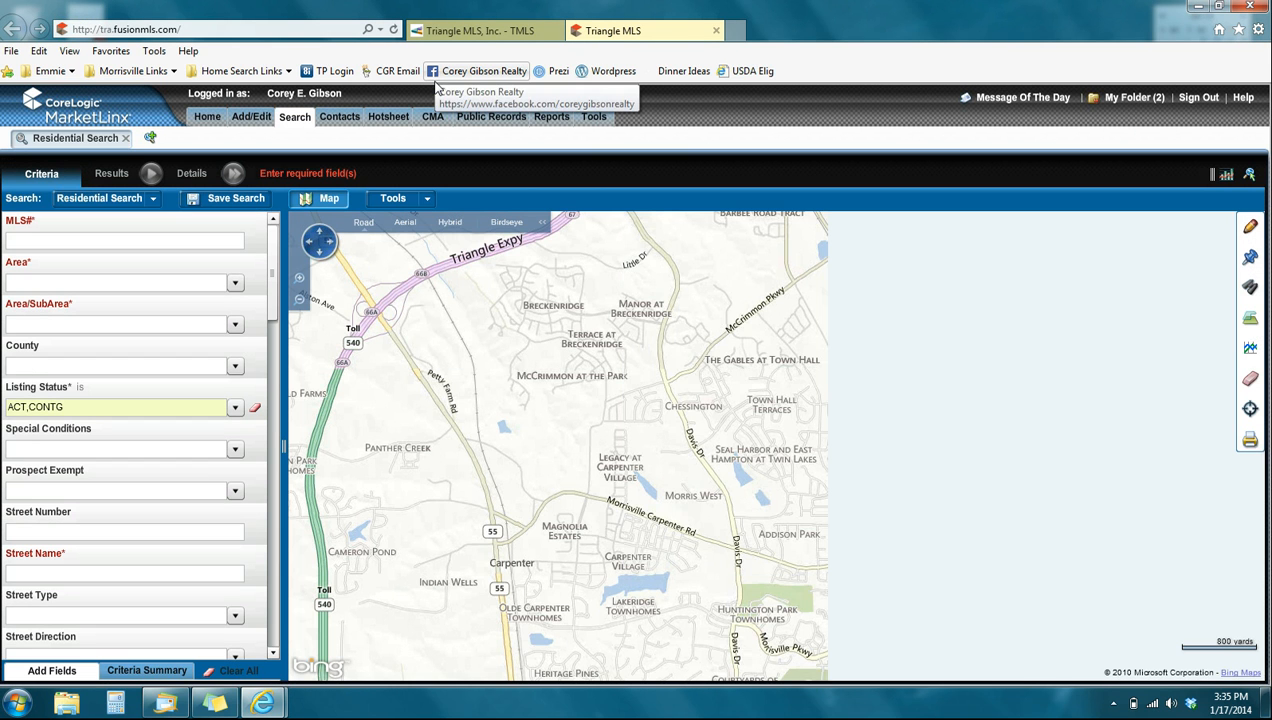
# - Draw a radius search area on the map, centered near Carpenter Village and covering the Morrisville area
pyautogui.click(1250, 226)
pyautogui.click(1140, 256)
pyautogui.click(650, 457)
pyautogui.click(1083, 567)
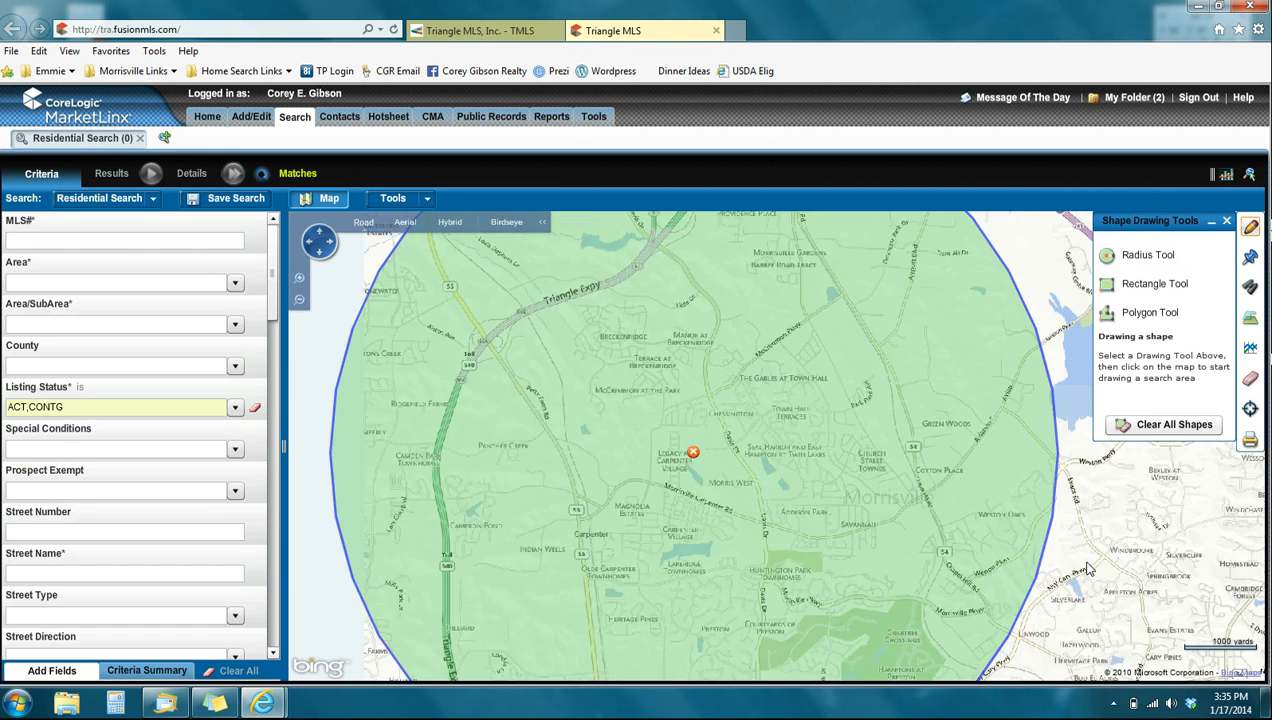
pyautogui.scroll(-2, 986, 483)
pyautogui.scroll(-1, 873, 420)
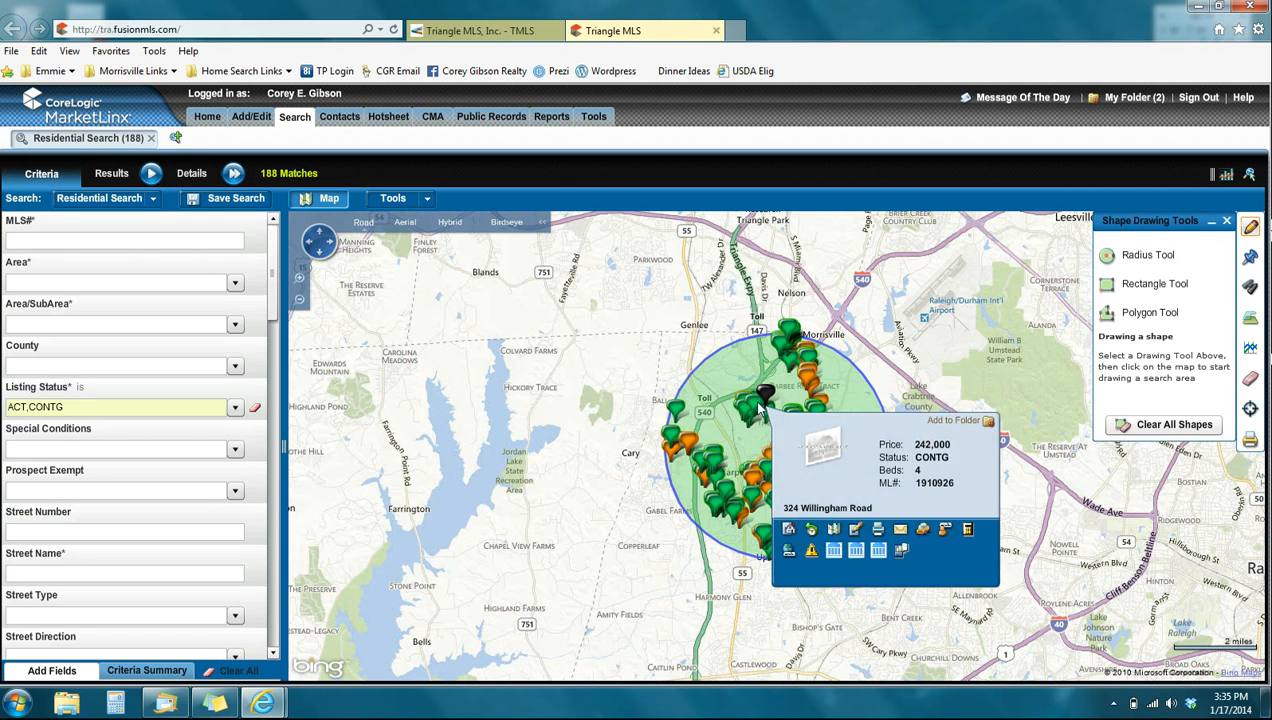
# - View the full listing report of an active four-bedroom listing inside the radius, and close the report
pyautogui.moveTo(754, 405)
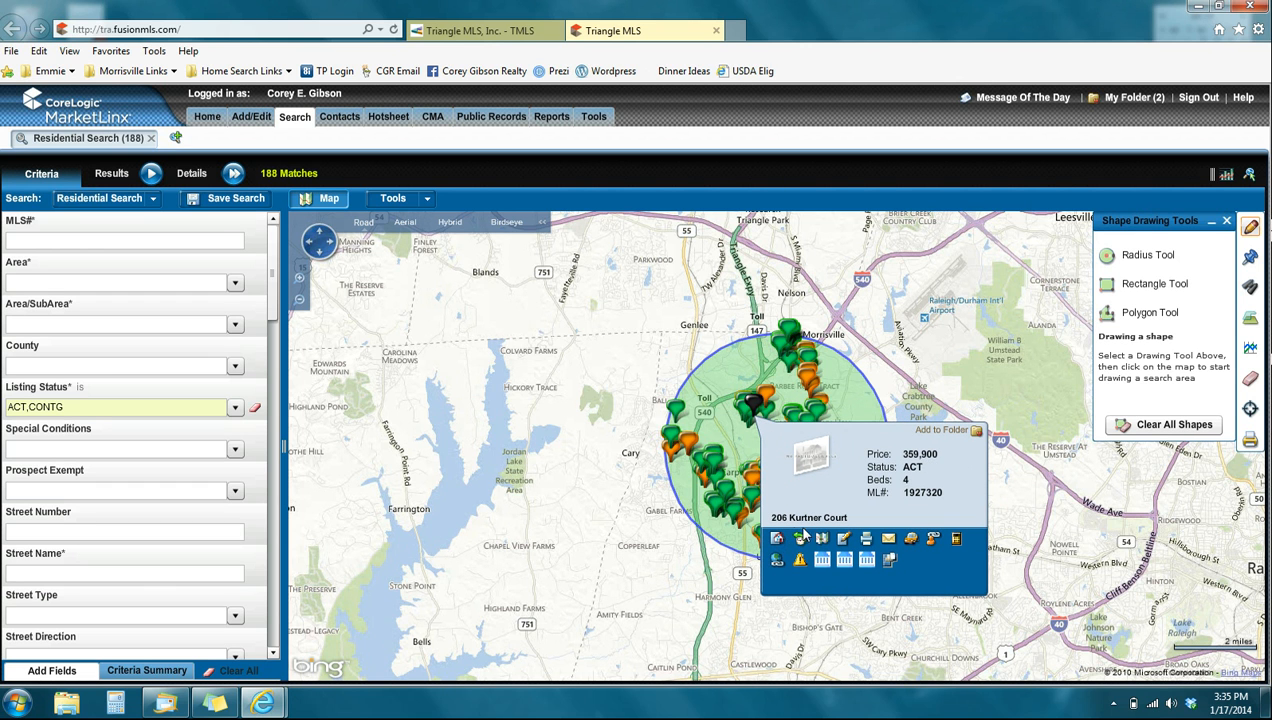
pyautogui.click(777, 541)
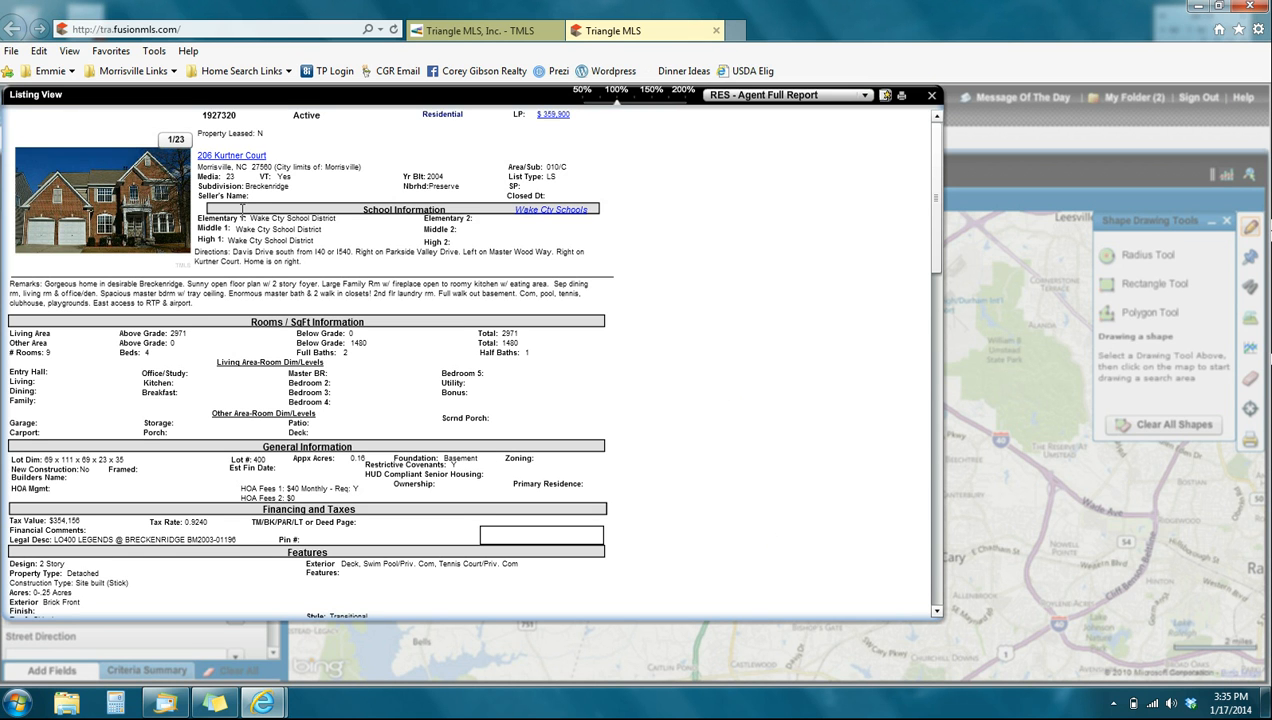
pyautogui.click(931, 96)
# - Open the listing's property tax record, launch the full Realist site from it, and close the property report
pyautogui.moveTo(777, 393)
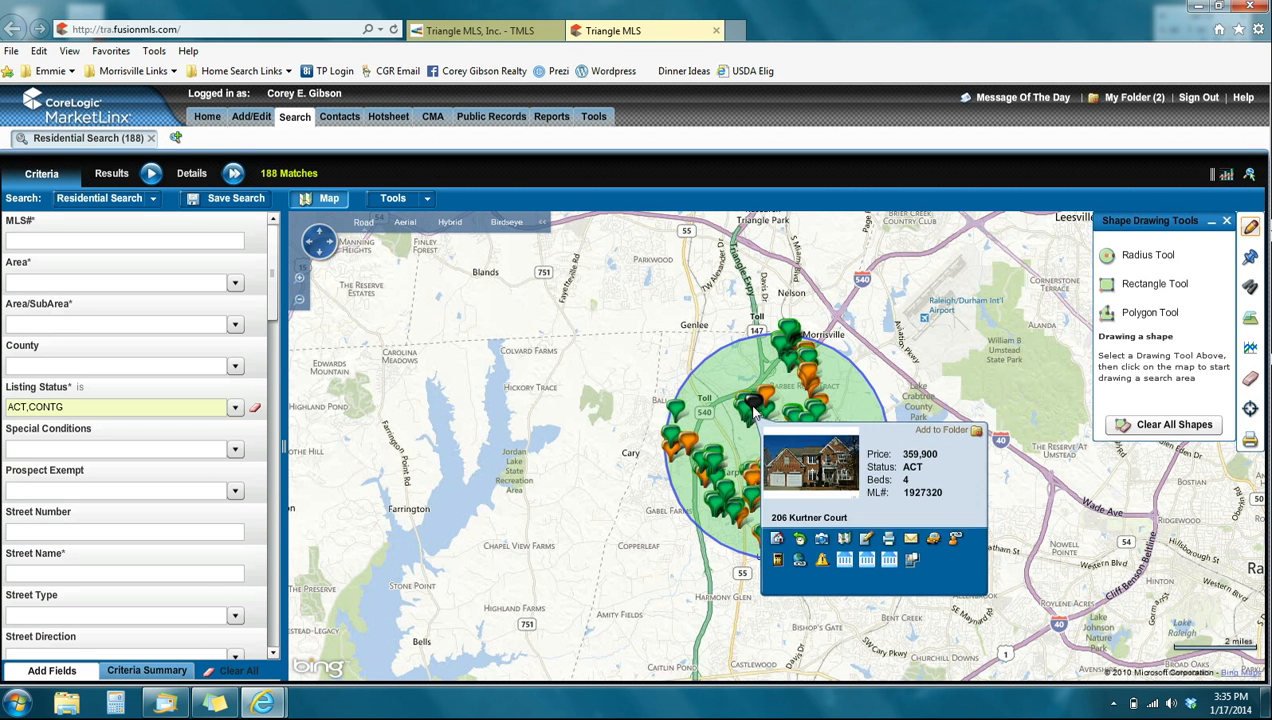
pyautogui.click(844, 562)
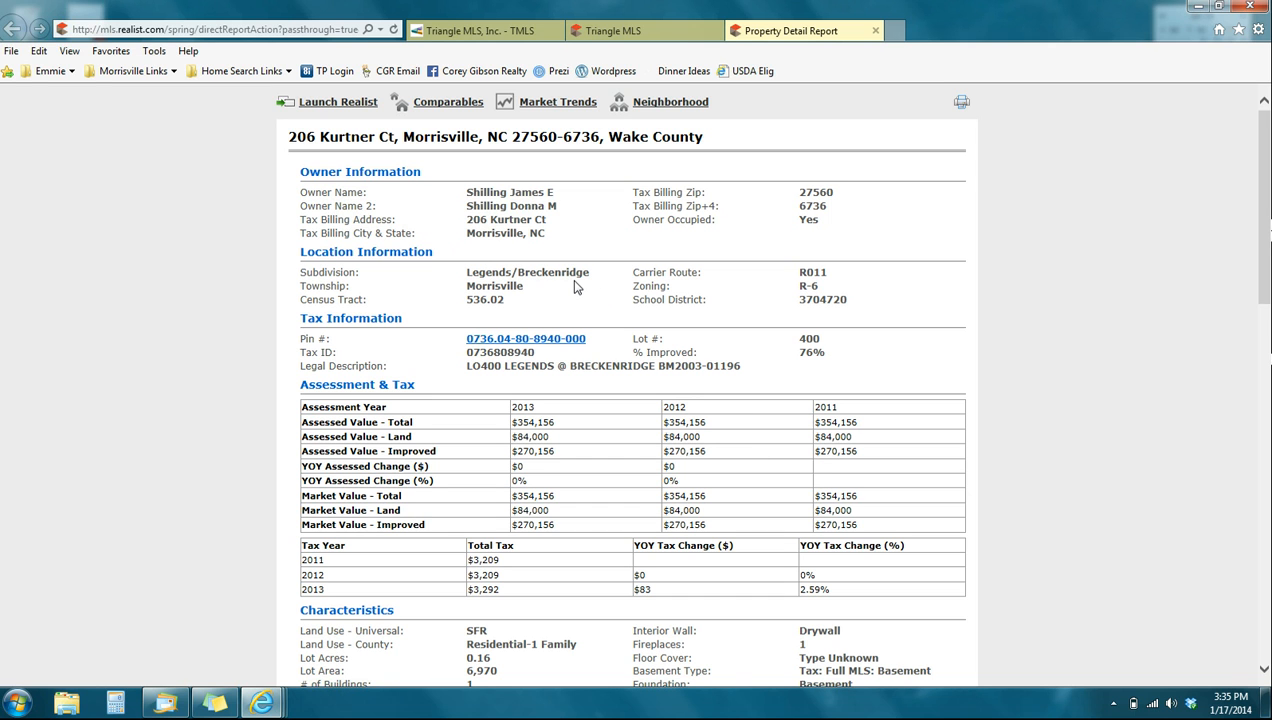
pyautogui.click(321, 104)
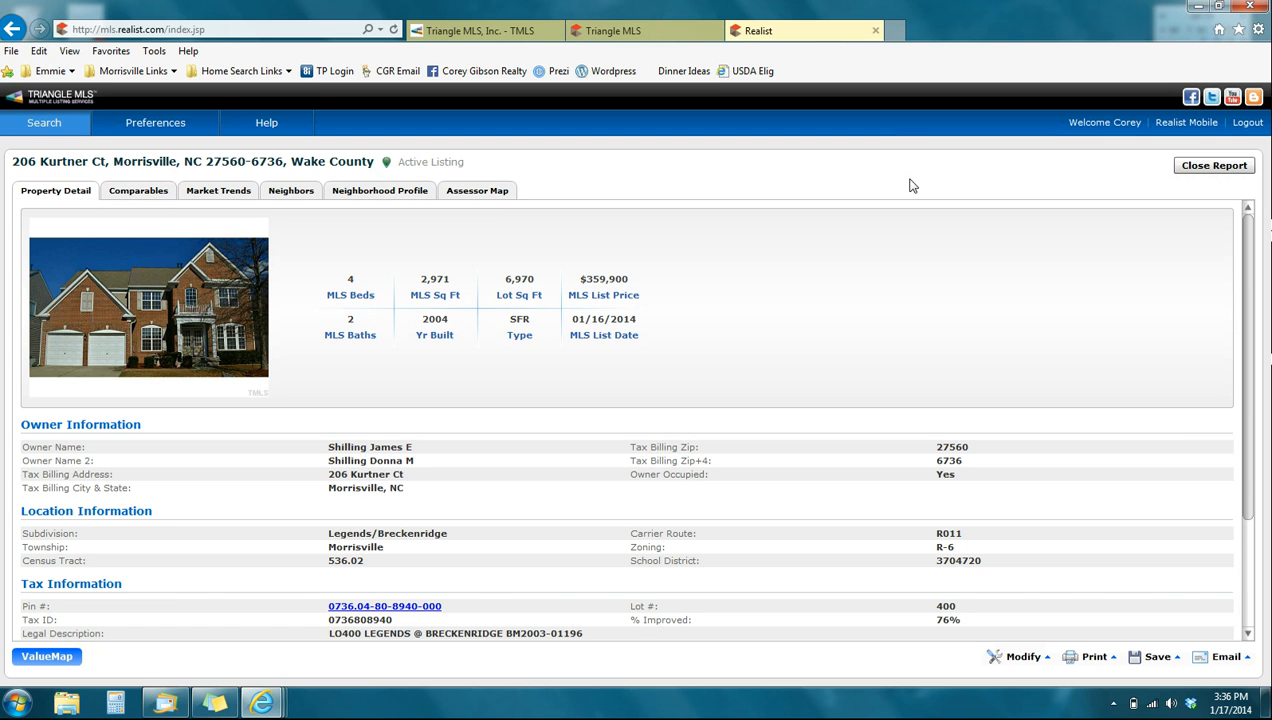
pyautogui.click(1196, 165)
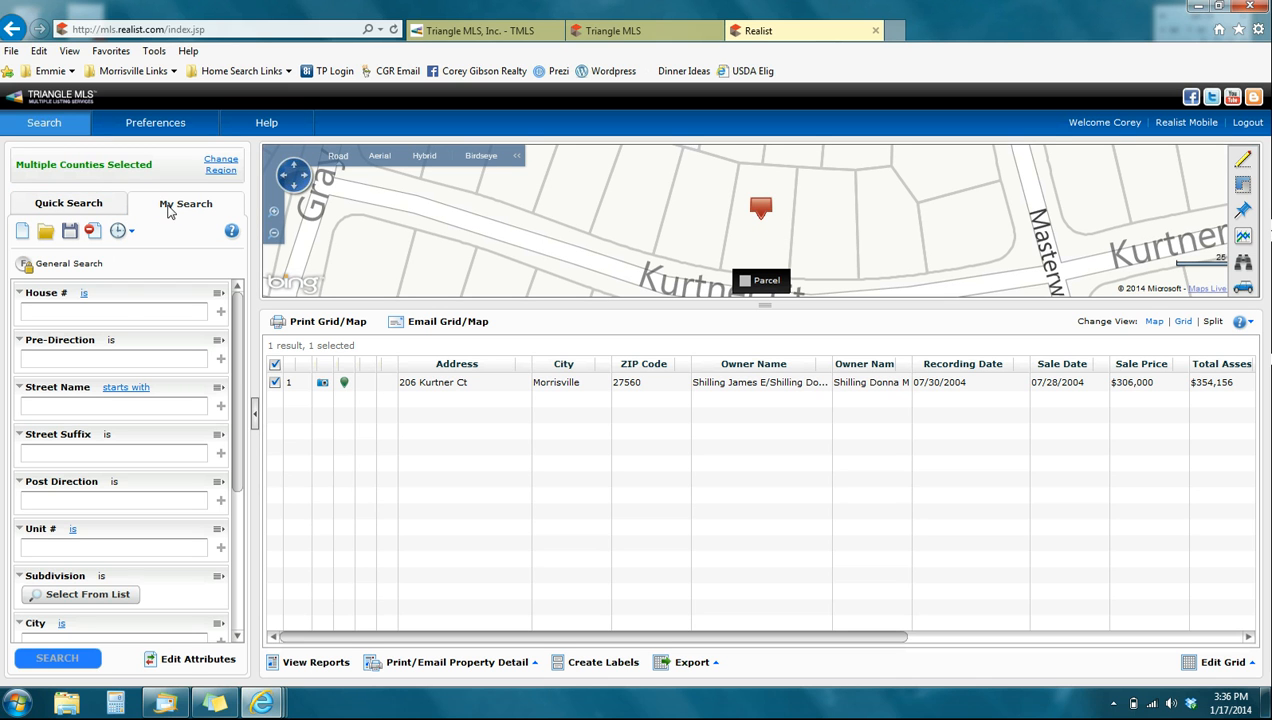
# - Open the subdivision list in the Realist search criteria and search it for Preston
pyautogui.scroll(-3, 238, 480)
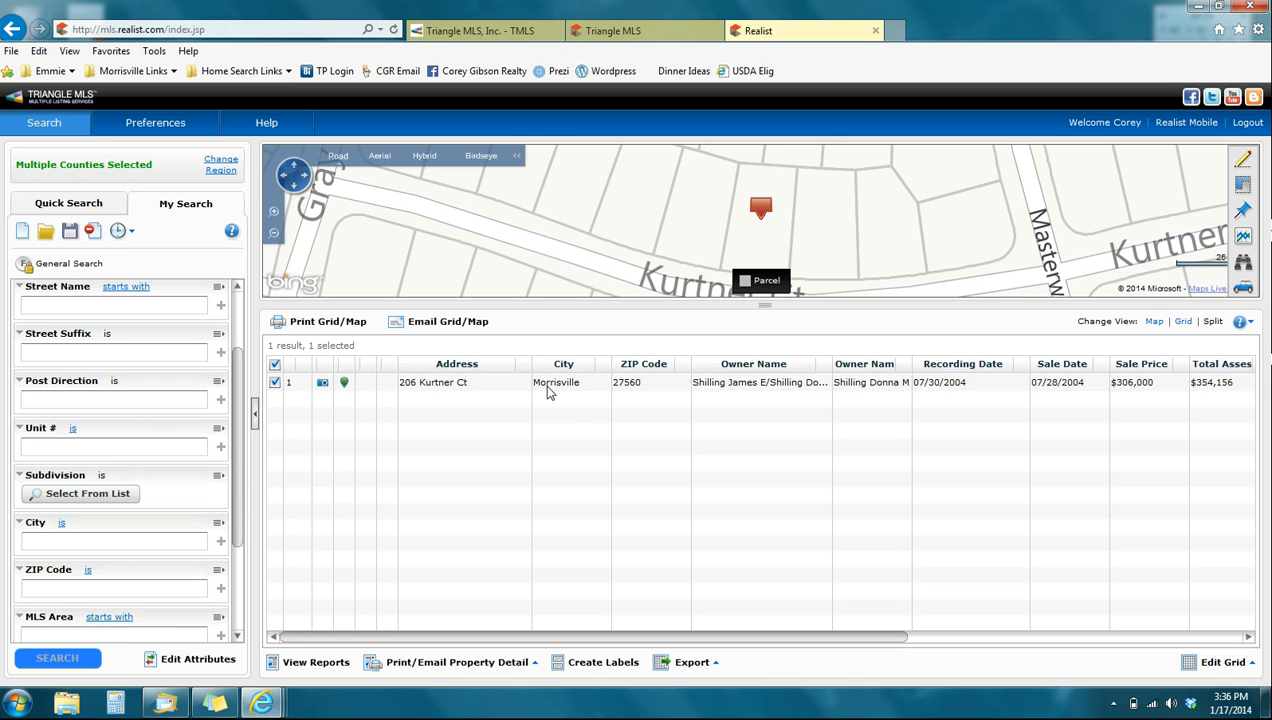
pyautogui.click(615, 31)
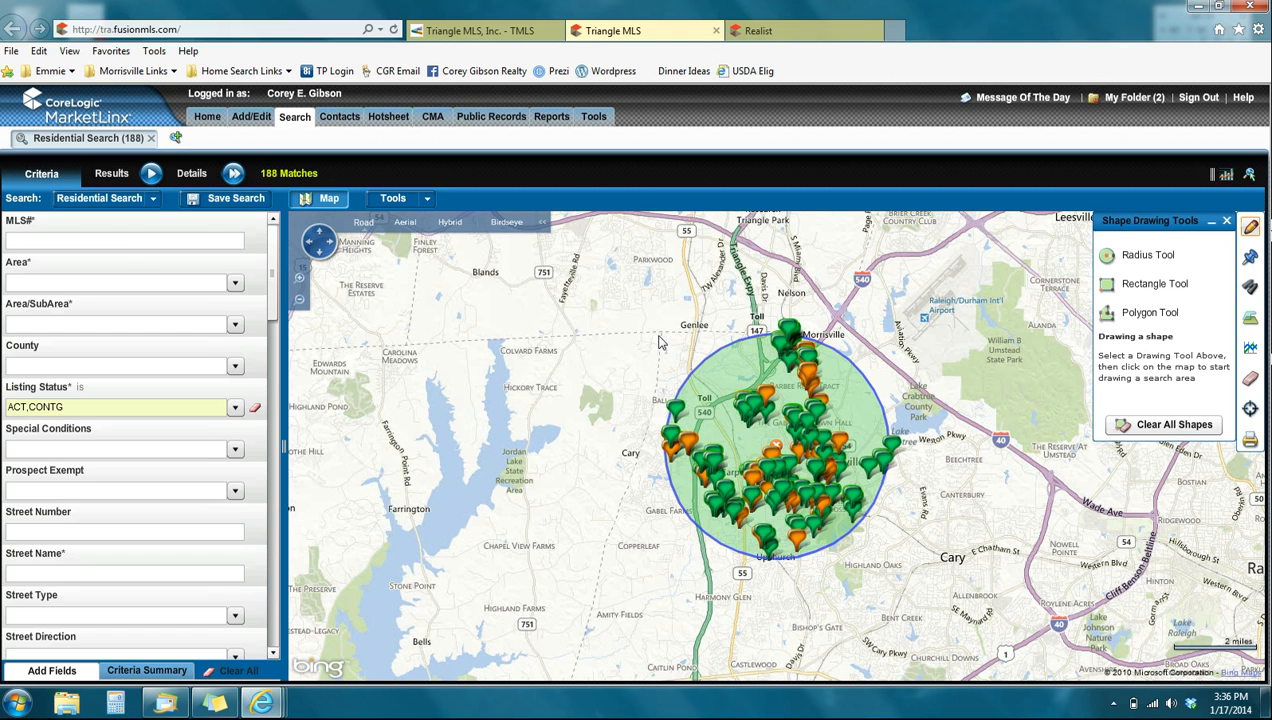
pyautogui.click(759, 33)
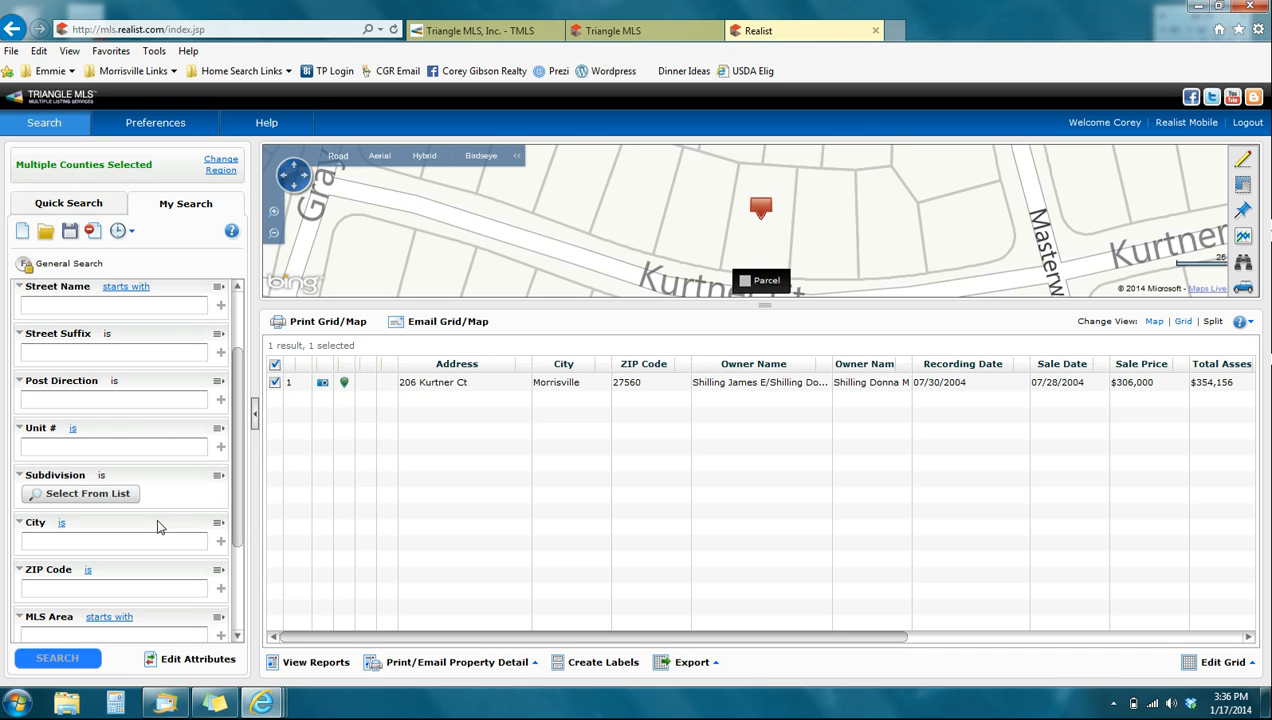
pyautogui.click(112, 494)
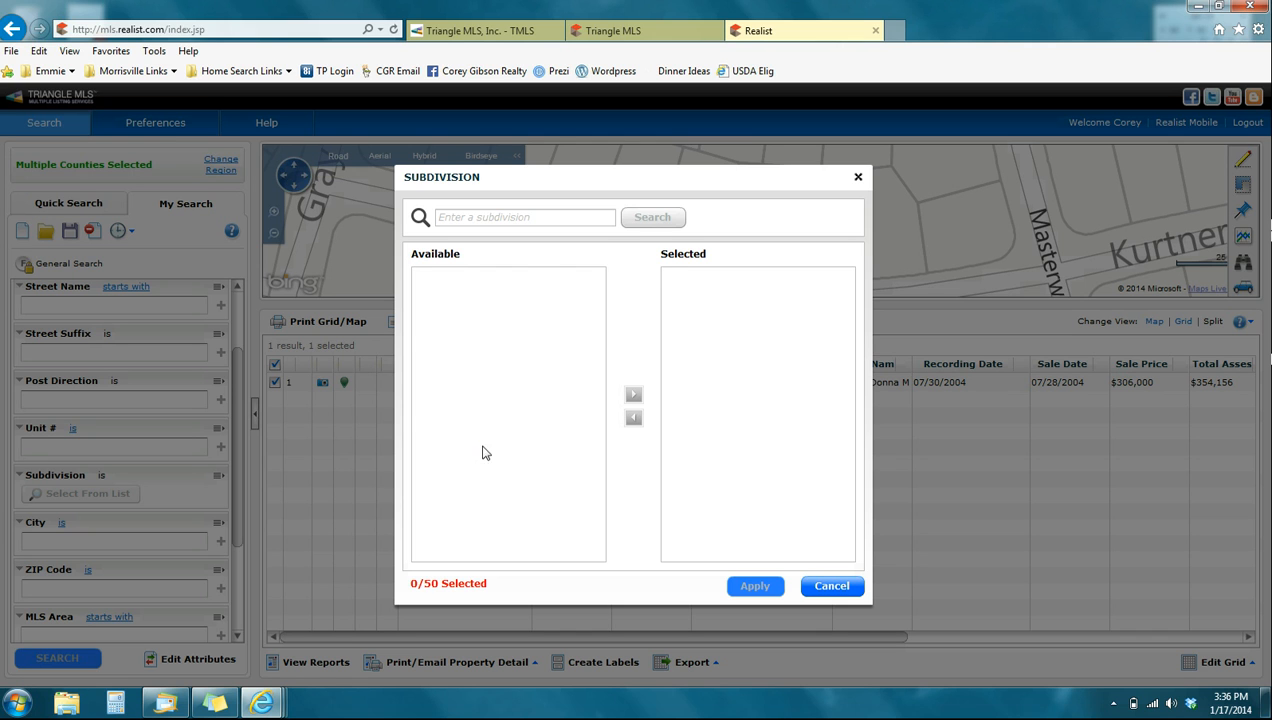
pyautogui.click(510, 217)
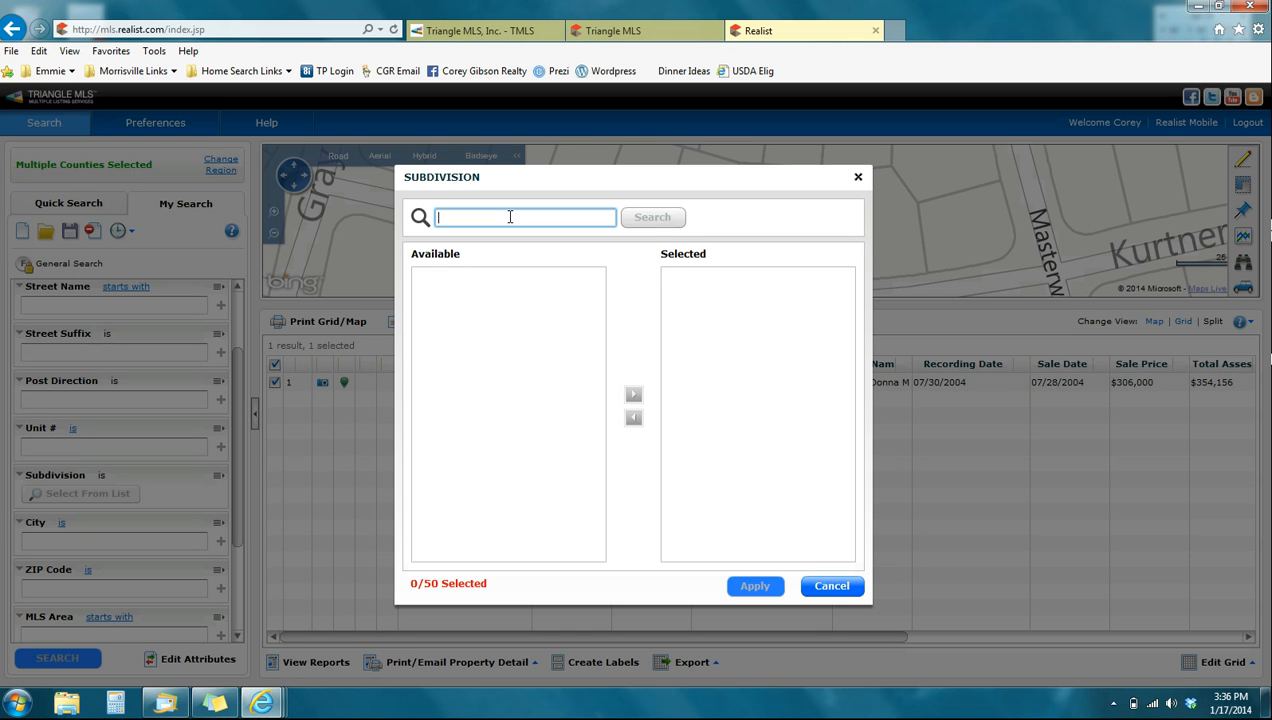
pyautogui.write('Preston')
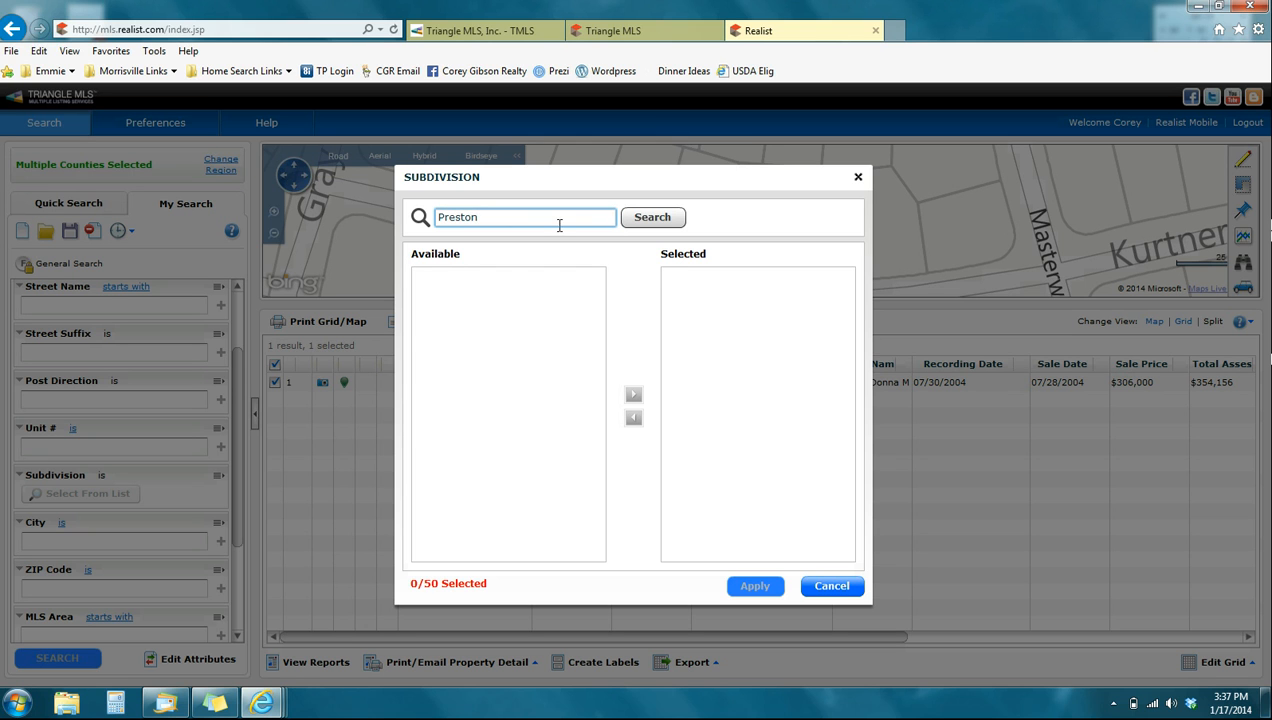
pyautogui.click(646, 226)
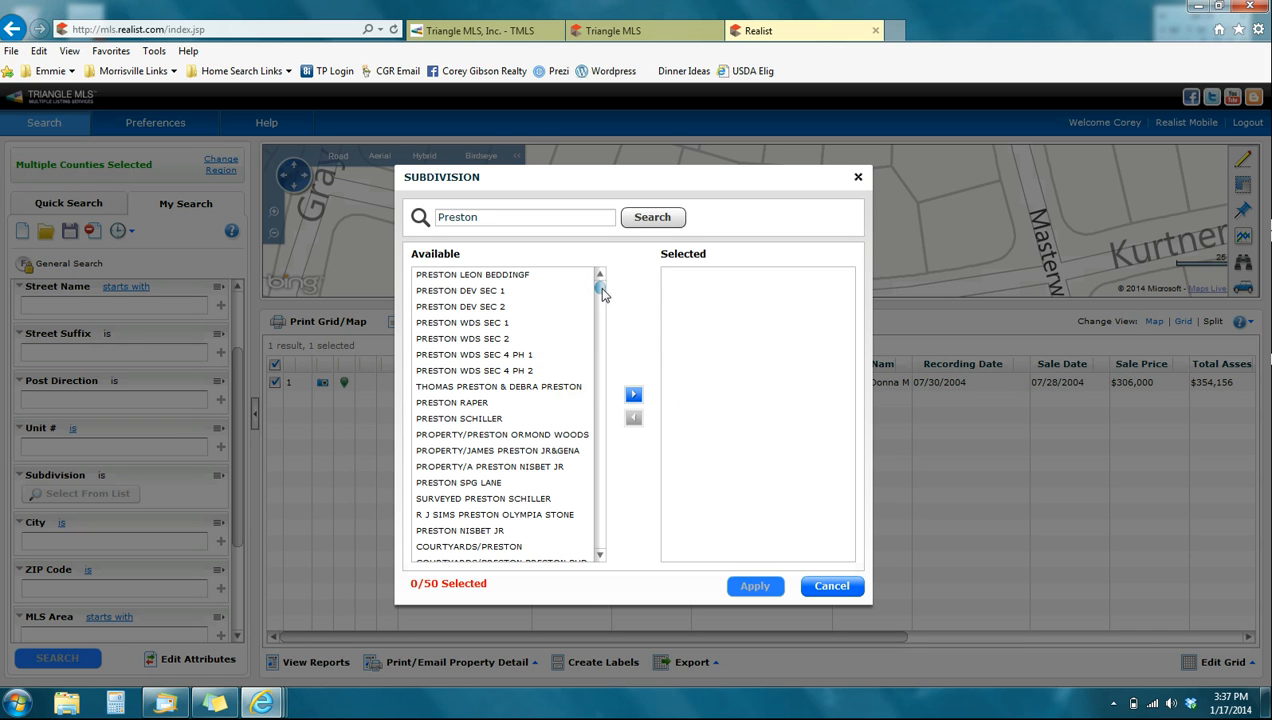
# - Add the subdivisions PRESTON, PRESTON ARBOR and PRESTON BLUFFS to the search criteria and apply the selection
pyautogui.moveTo(602, 291); pyautogui.dragTo(603, 298)
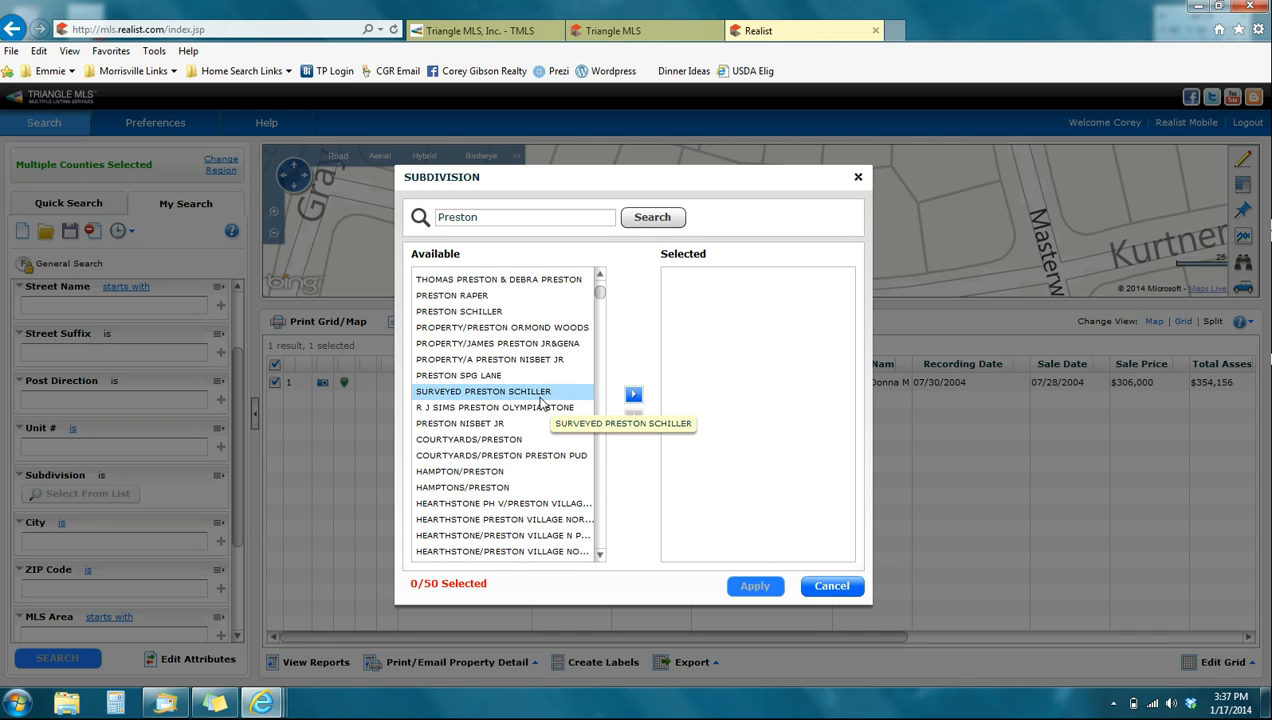
pyautogui.scroll(-4, 540, 405)
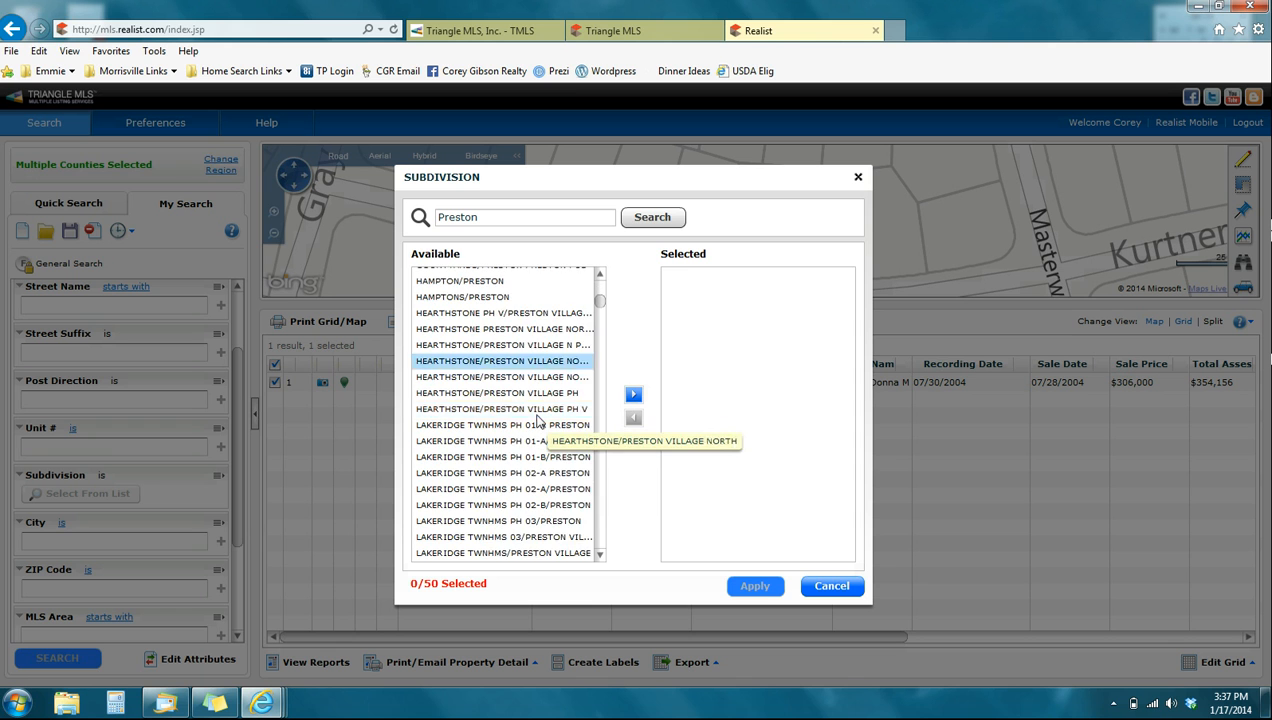
pyautogui.scroll(-5, 537, 420)
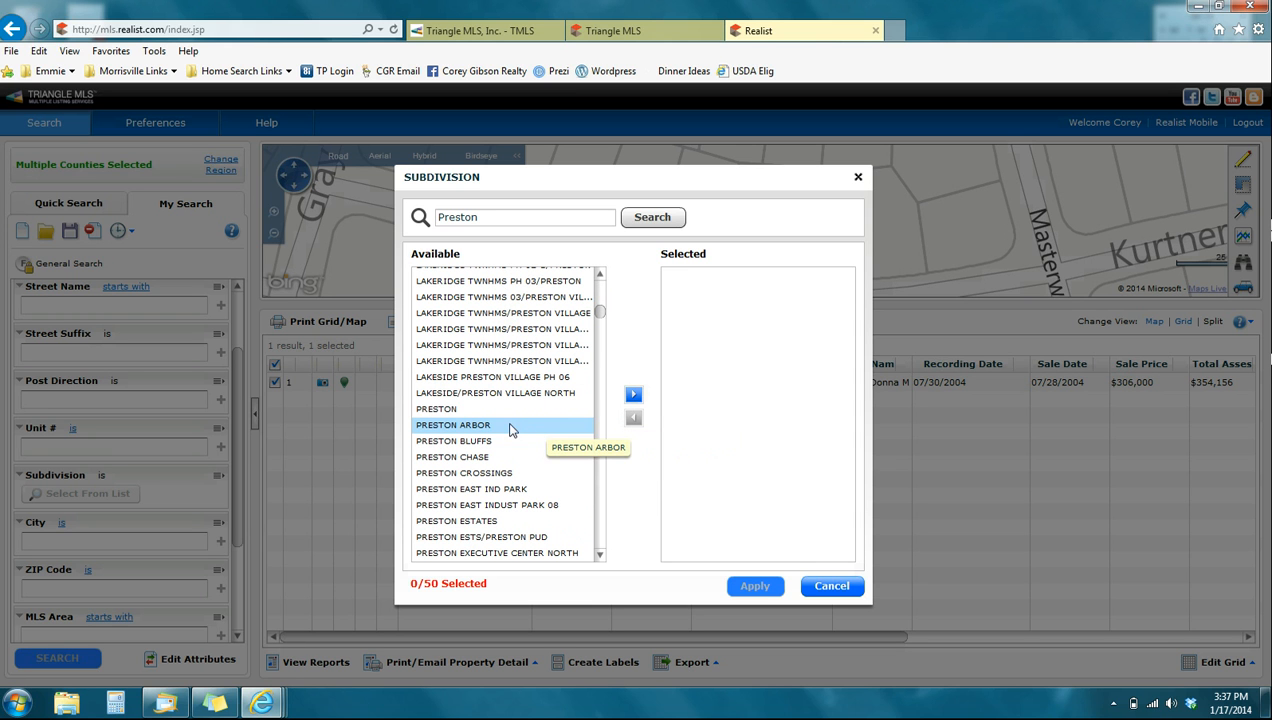
pyautogui.click(459, 410)
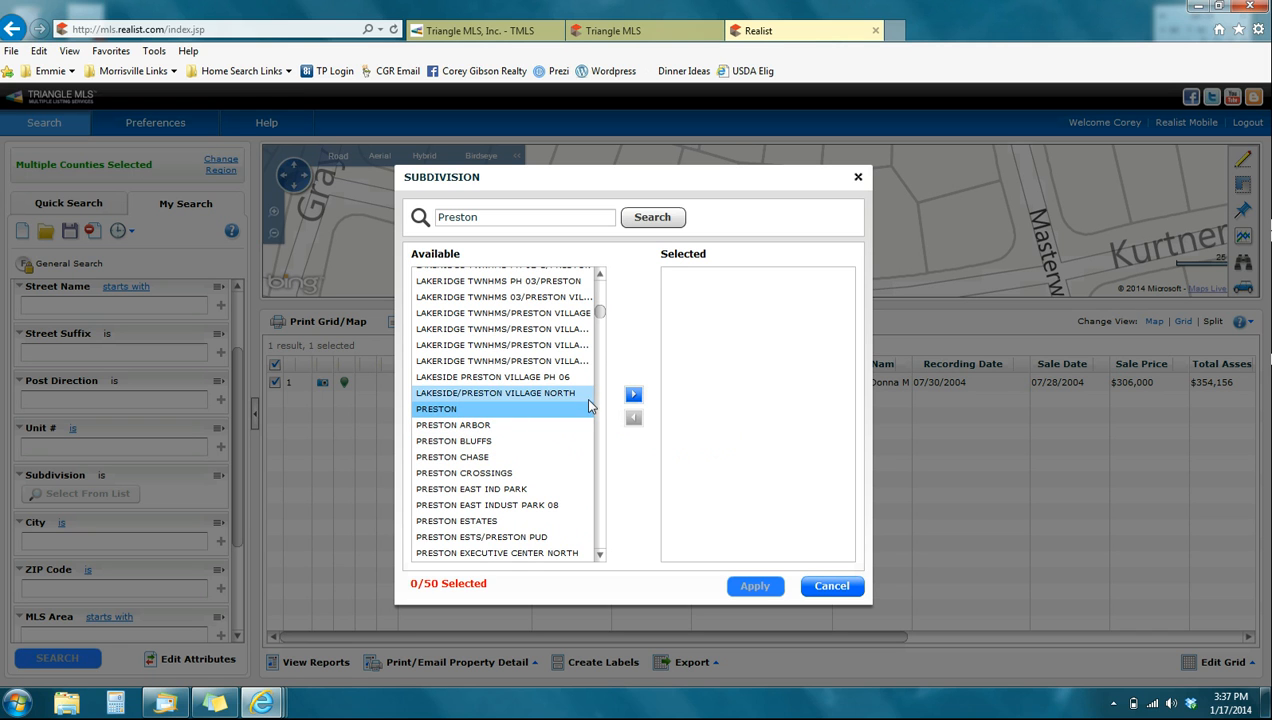
pyautogui.click(633, 395)
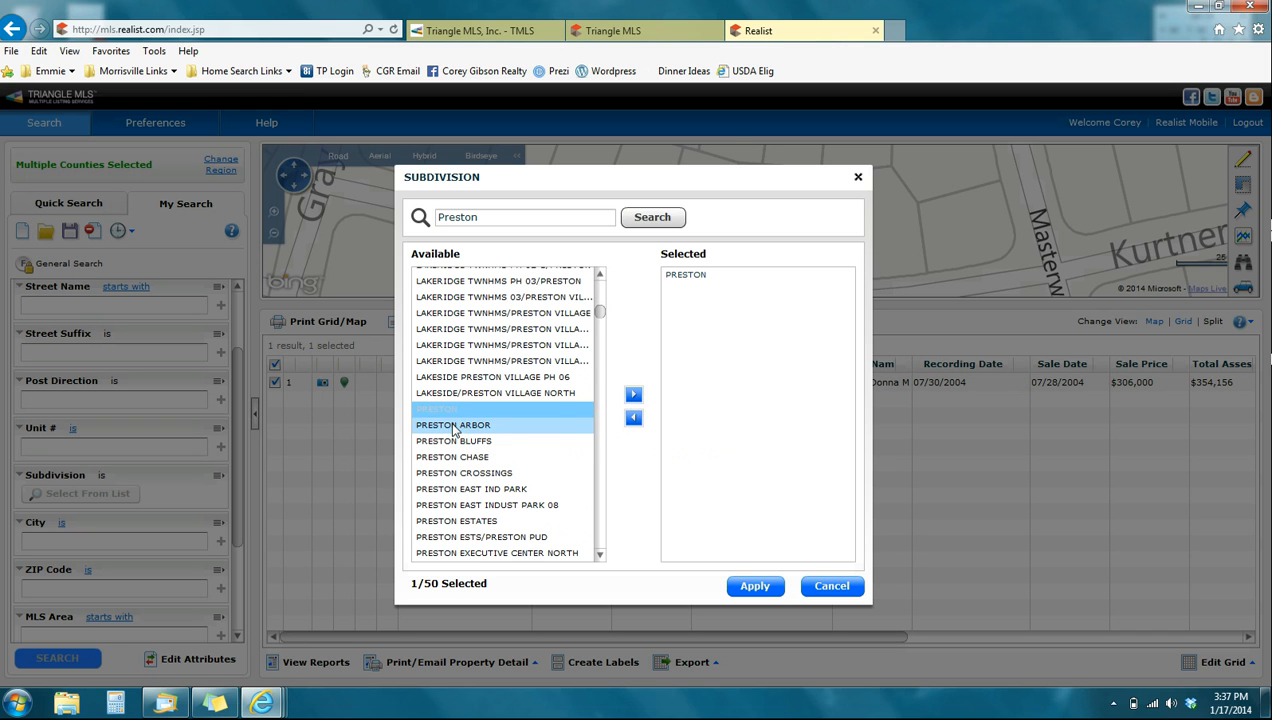
pyautogui.click(488, 425)
pyautogui.click(633, 395)
pyautogui.click(468, 441)
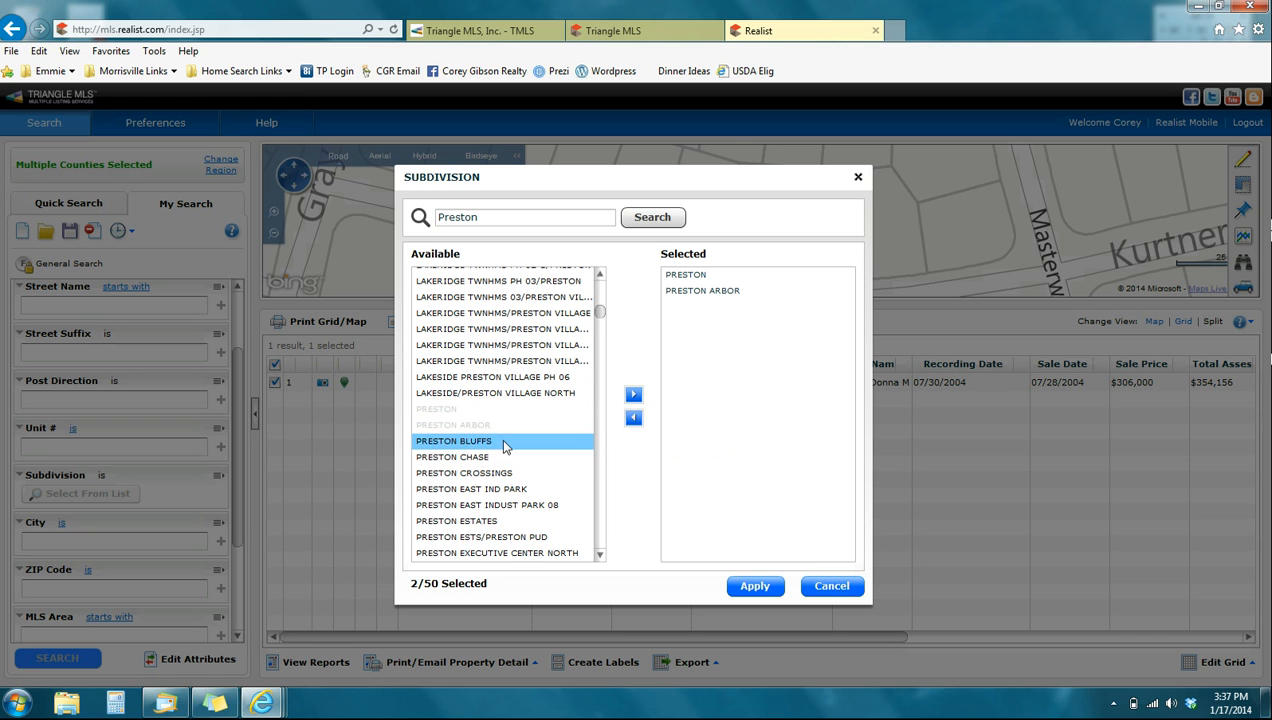
pyautogui.click(640, 398)
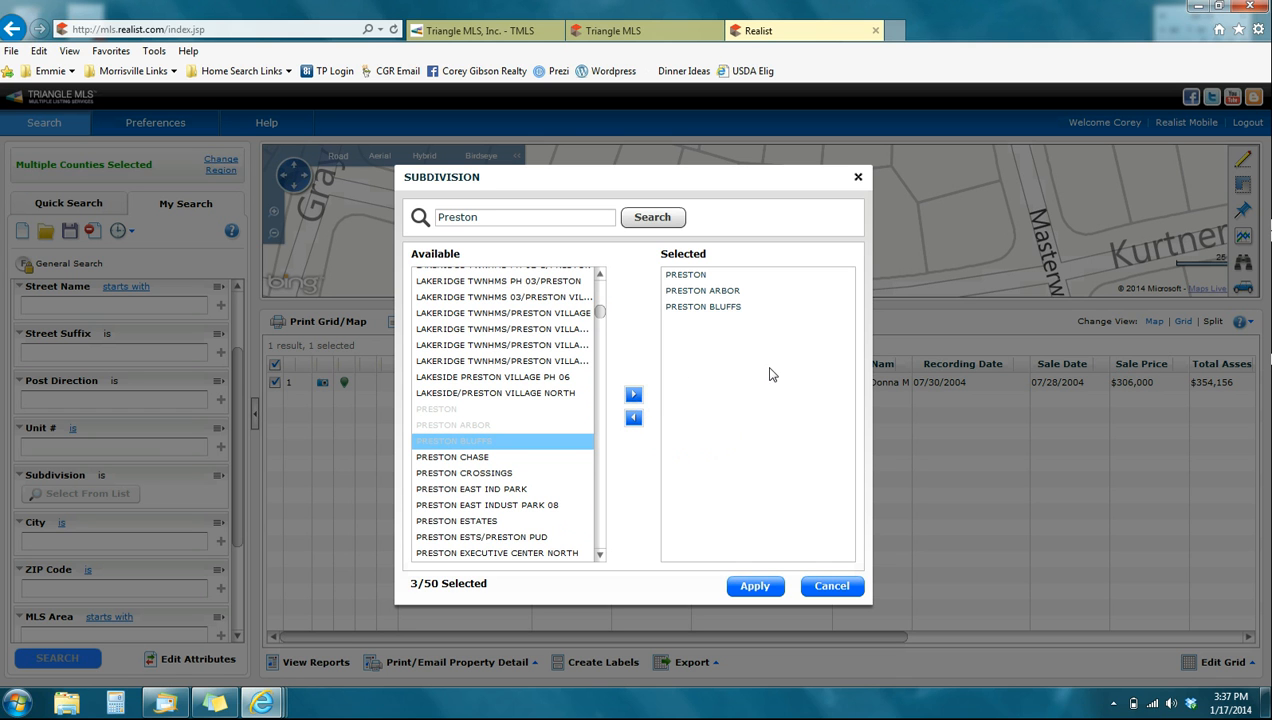
pyautogui.click(757, 586)
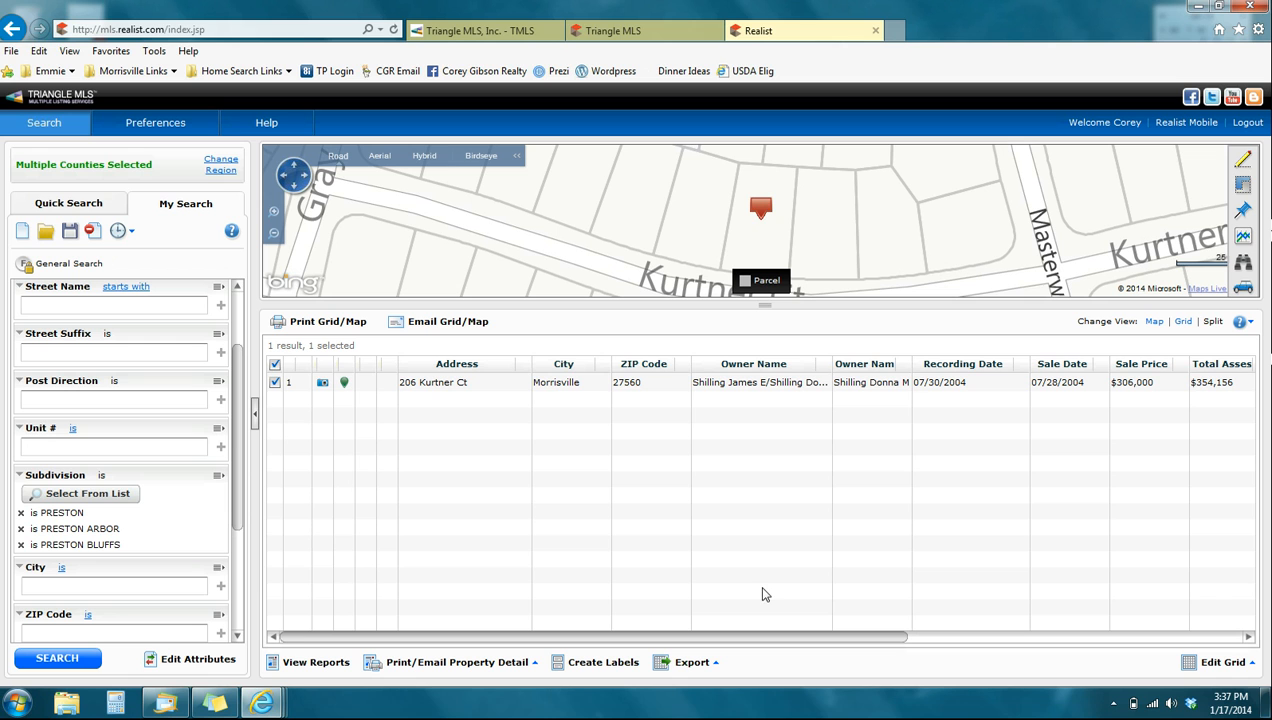
# - Run the property search for the chosen subdivisions and review the columns of the results grid through Pin #
pyautogui.click(70, 658)
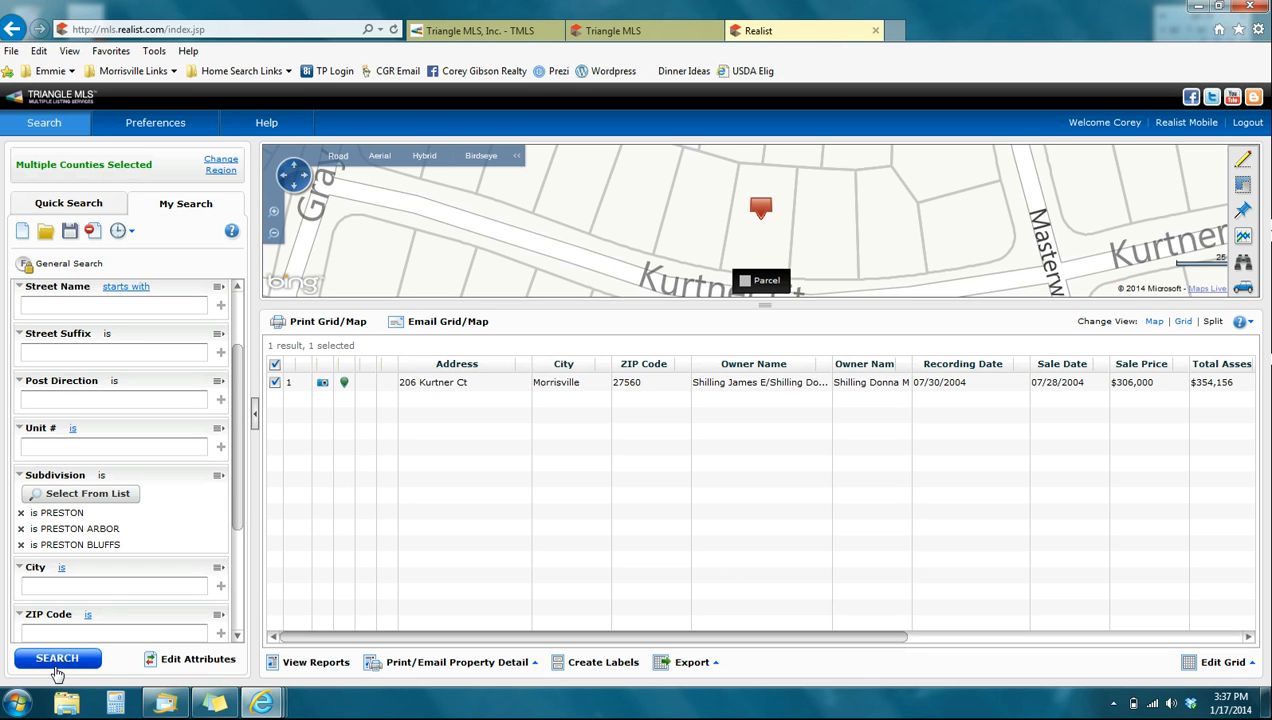
pyautogui.click(57, 662)
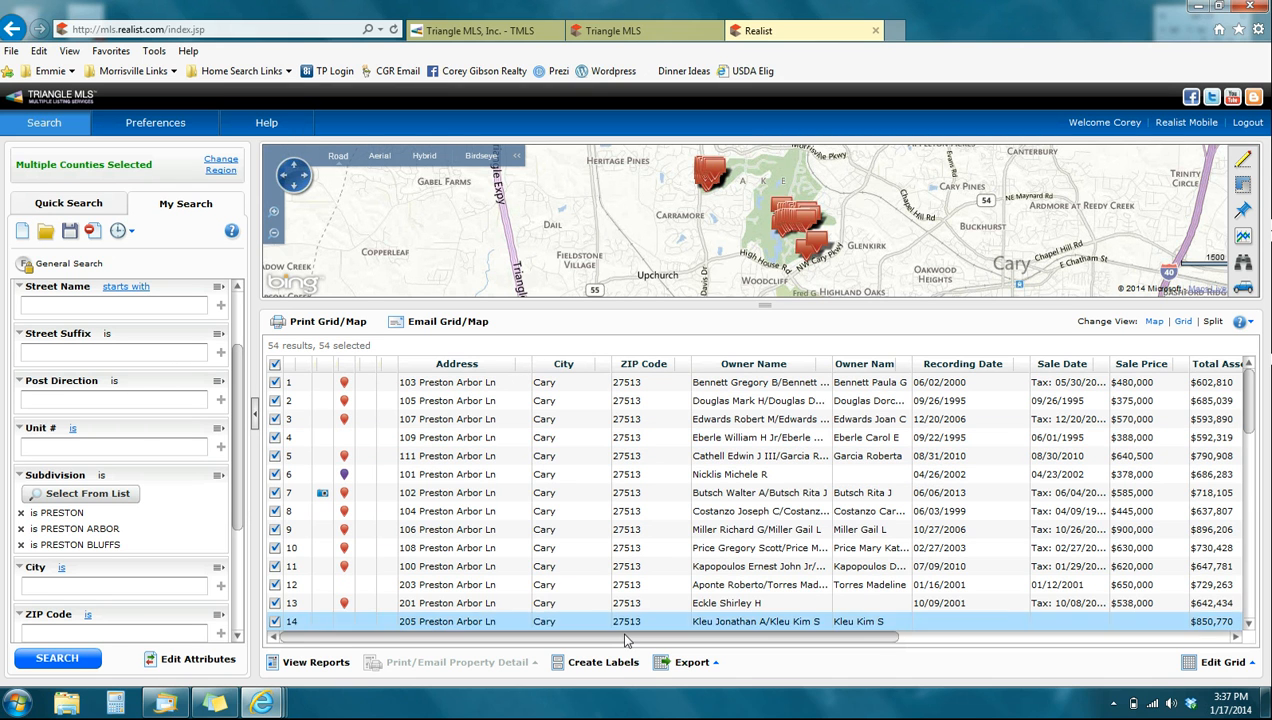
pyautogui.moveTo(620, 636); pyautogui.dragTo(1125, 624)
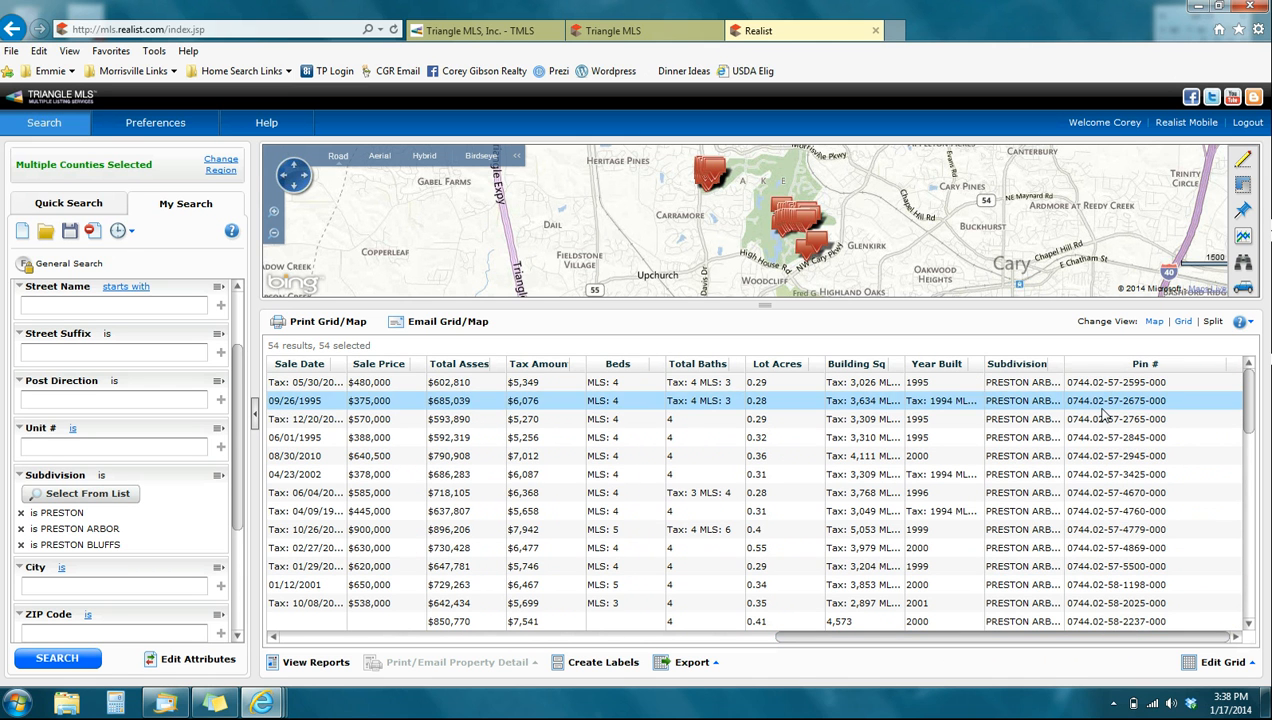
pyautogui.moveTo(971, 636); pyautogui.dragTo(406, 646)
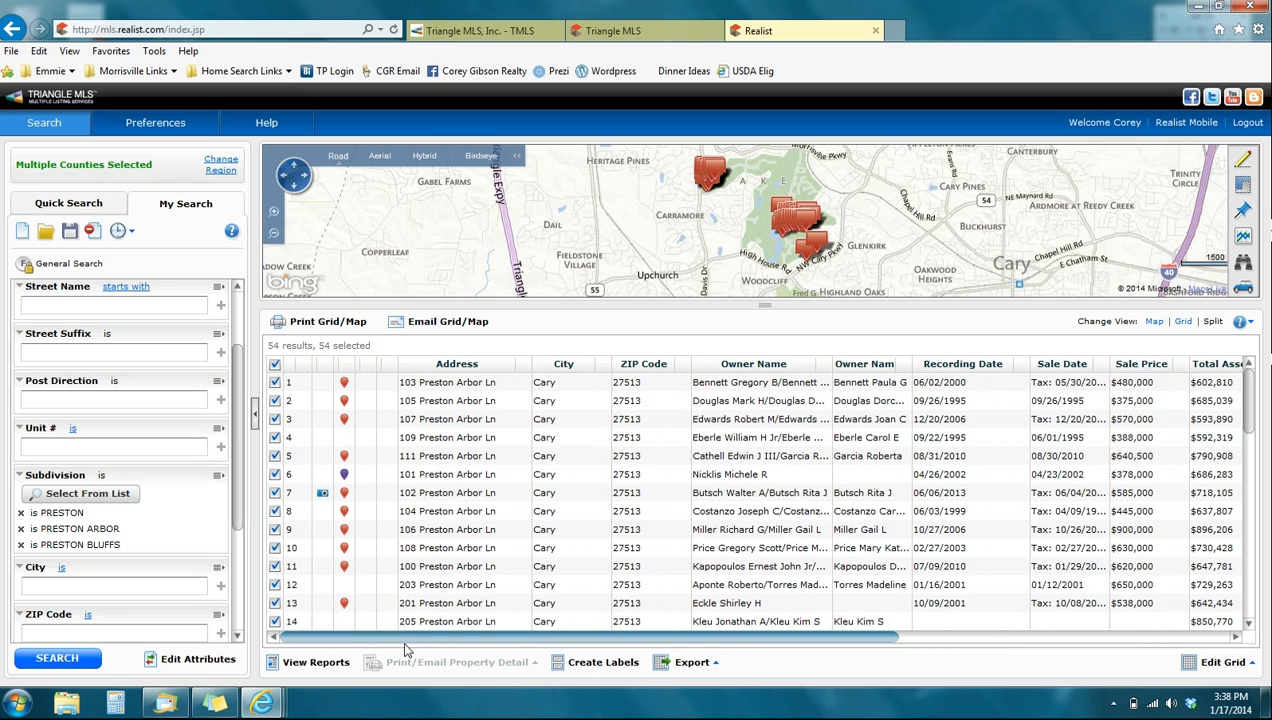
# - Open the grid export options for the selected results and check the monthly allowance and record count
pyautogui.click(676, 672)
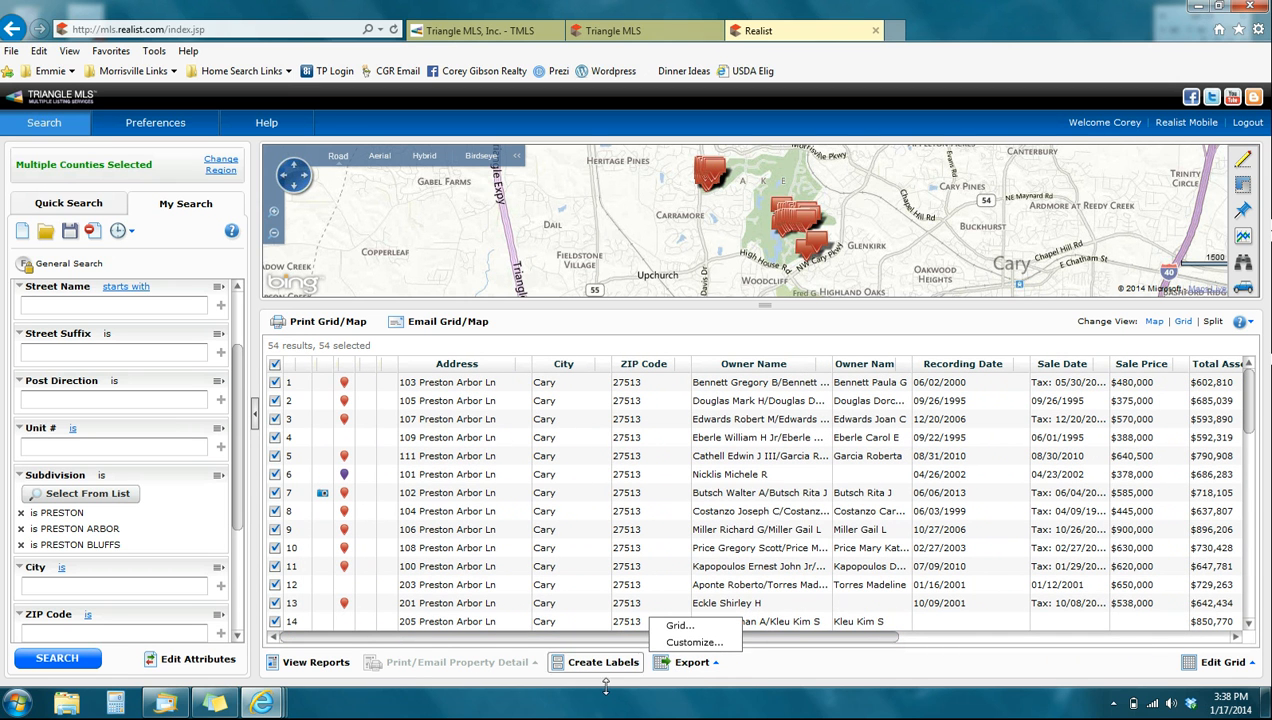
pyautogui.click(691, 628)
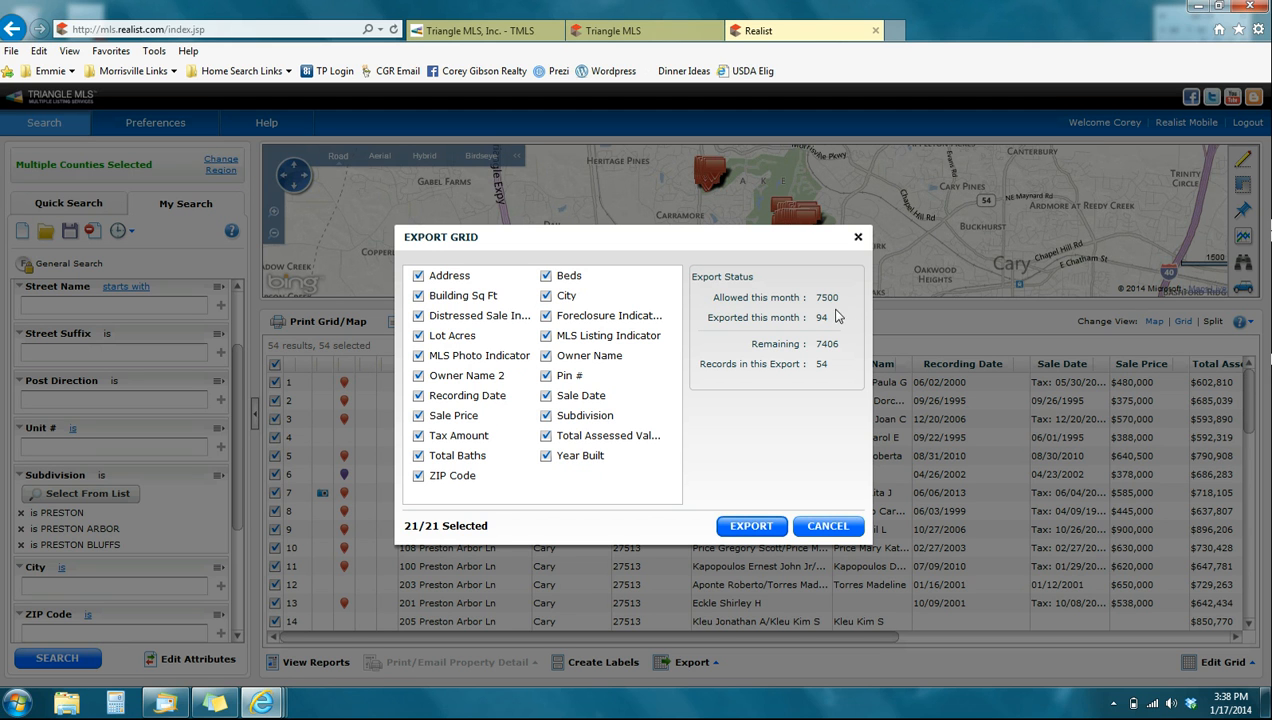
pyautogui.moveTo(838, 297); pyautogui.dragTo(808, 297)
pyautogui.click(823, 365)
pyautogui.doubleClick(821, 365)
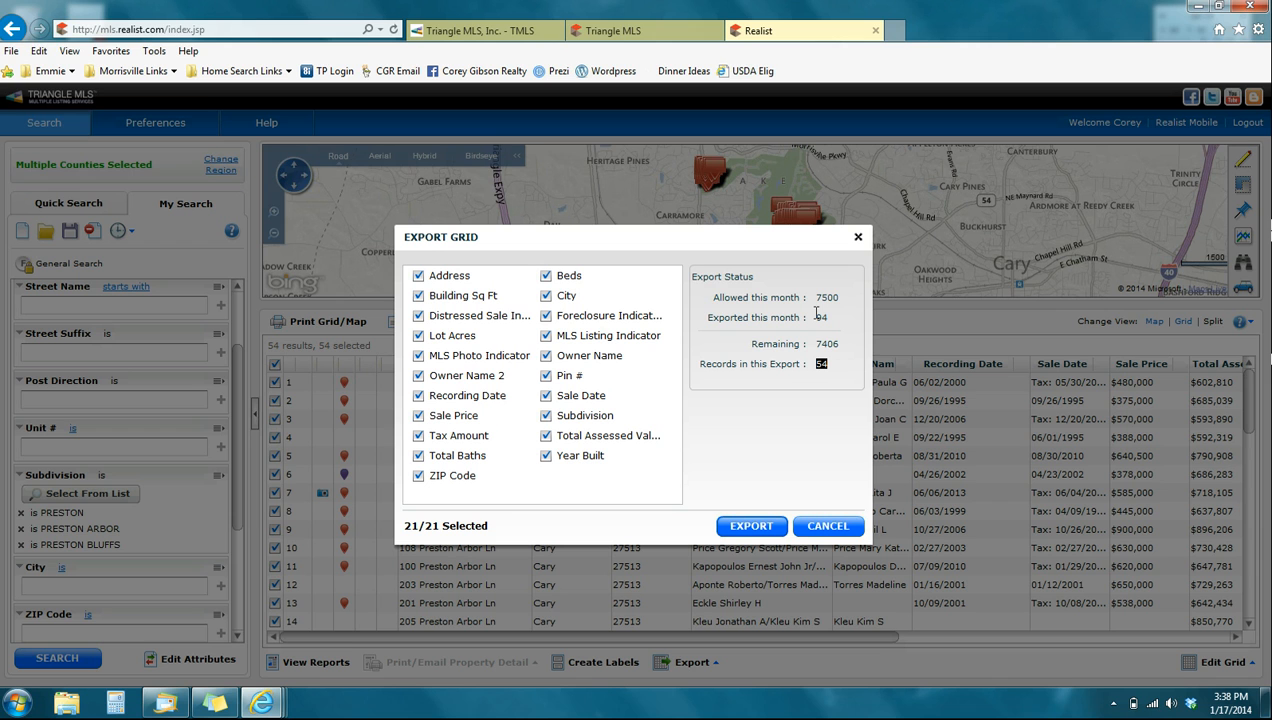
# - Exclude Building Sq Ft, Distressed Sale Indicator, Lot Acres, MLS Photo Indicator, Owner Name 2, Recording Date, Tax Amount and Total Baths from the export
pyautogui.click(419, 297)
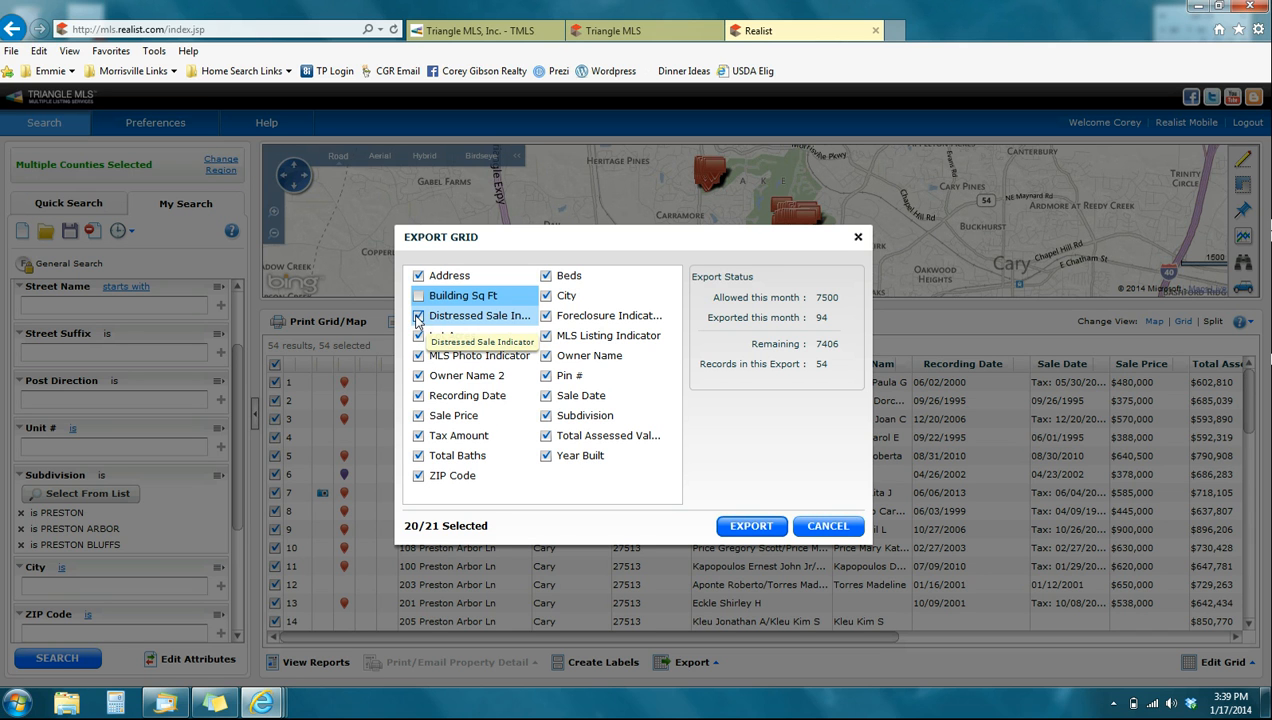
pyautogui.click(419, 317)
pyautogui.click(419, 336)
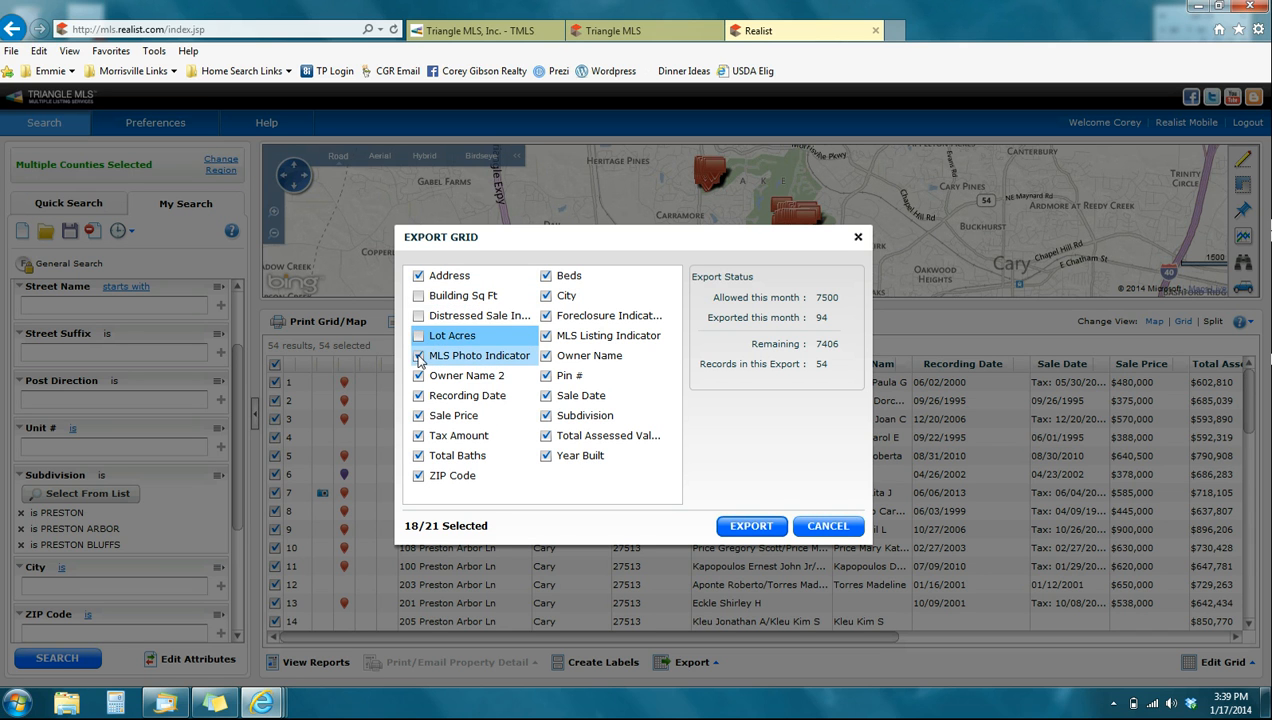
pyautogui.click(419, 357)
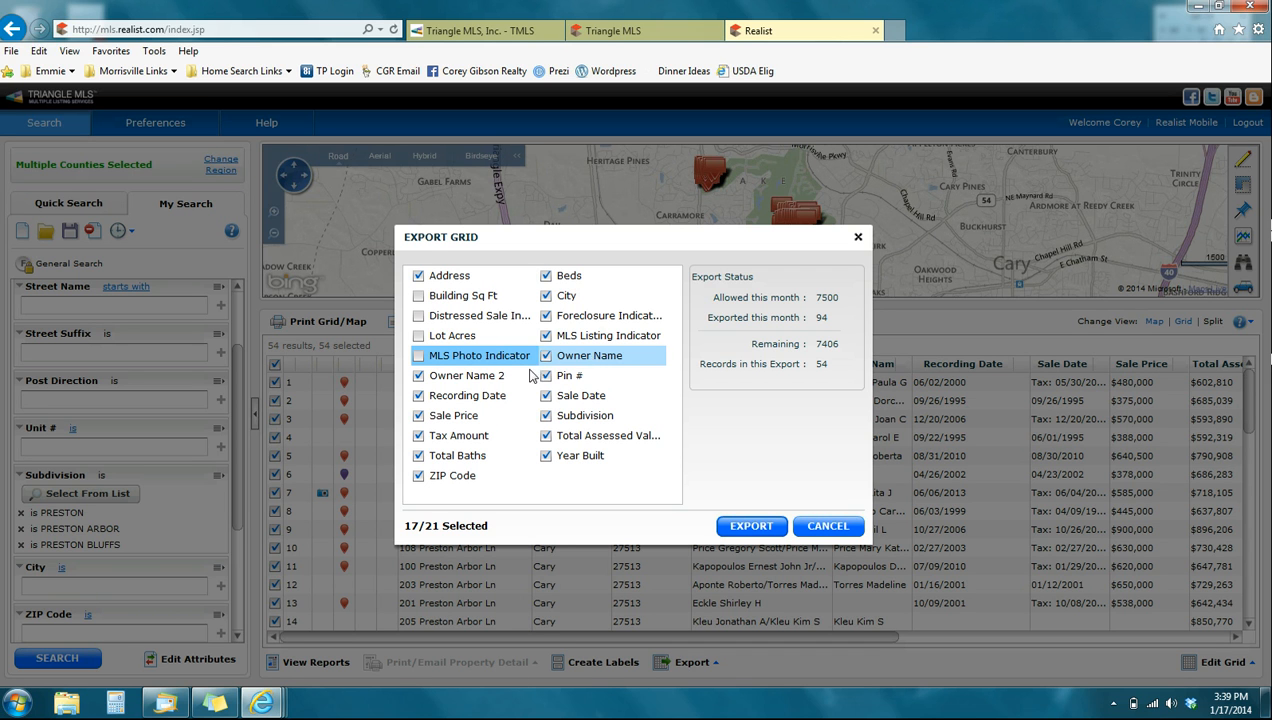
pyautogui.click(418, 376)
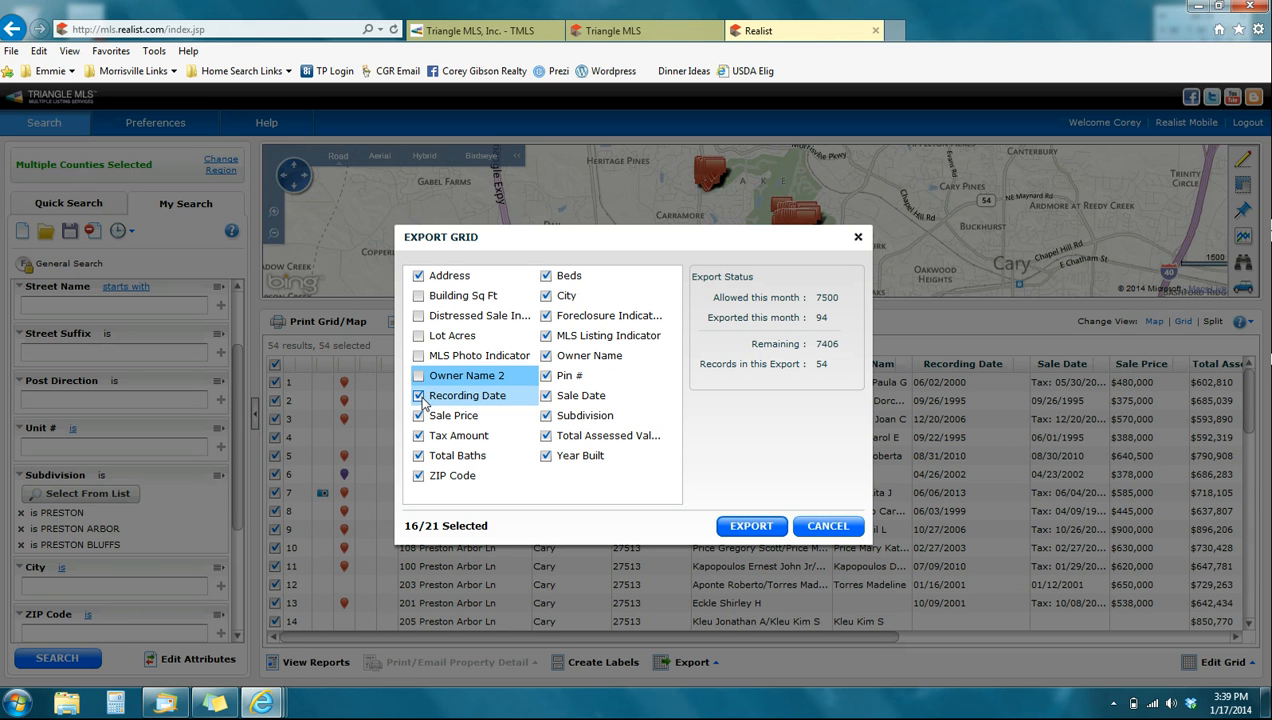
pyautogui.click(418, 396)
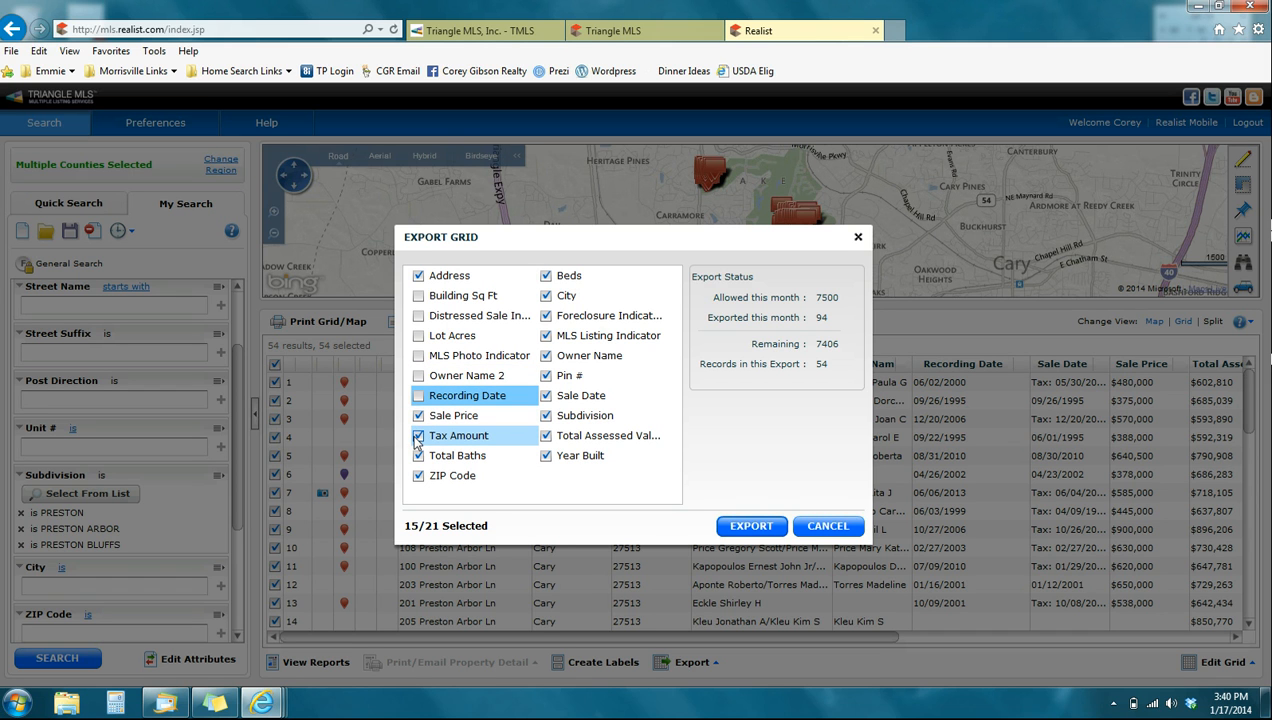
pyautogui.click(418, 437)
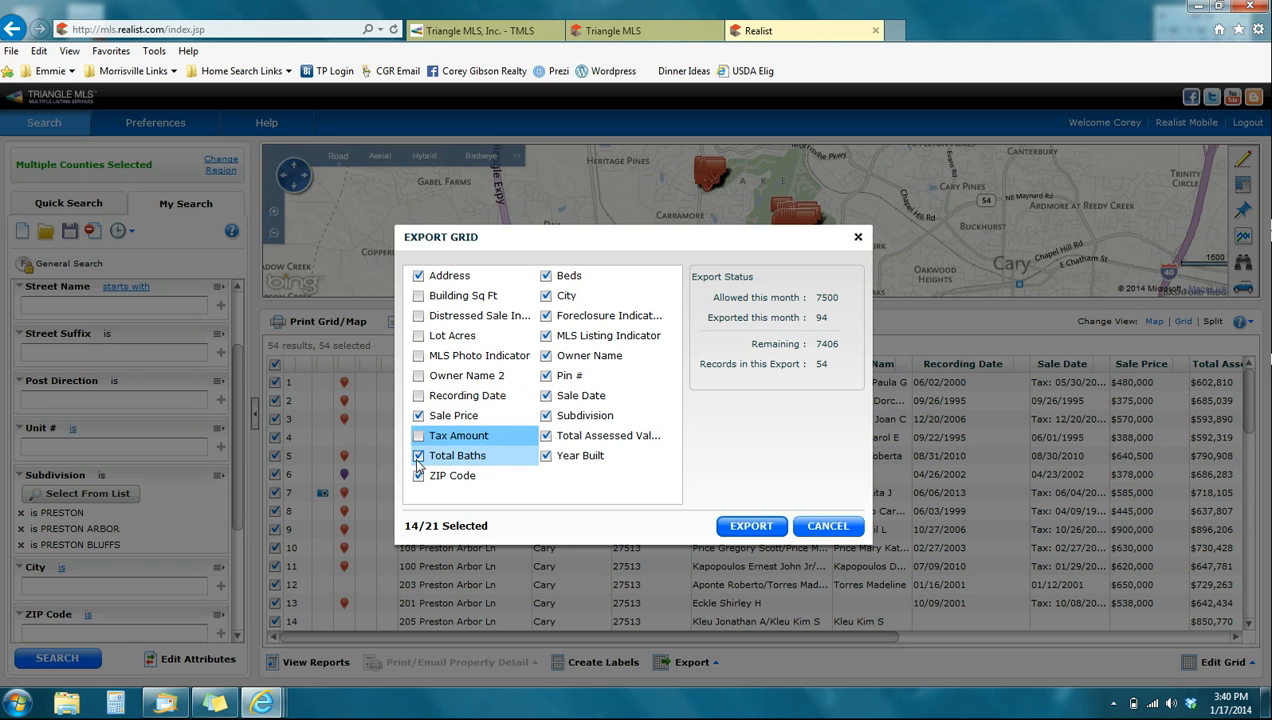
pyautogui.click(418, 456)
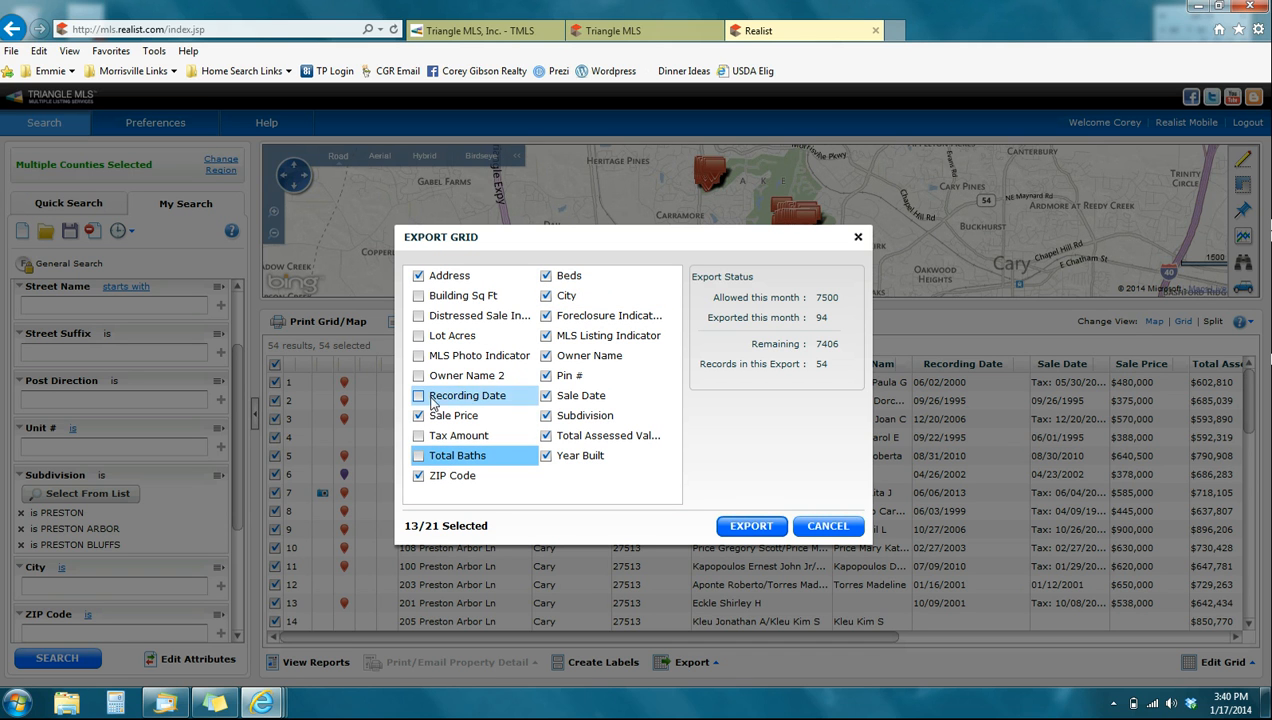
# - Exclude Beds, Foreclosure Indicator, MLS Listing Indicator, Pin #, Sale Date, Subdivision, Total Assessed Value and Year Built from the export
pyautogui.click(545, 276)
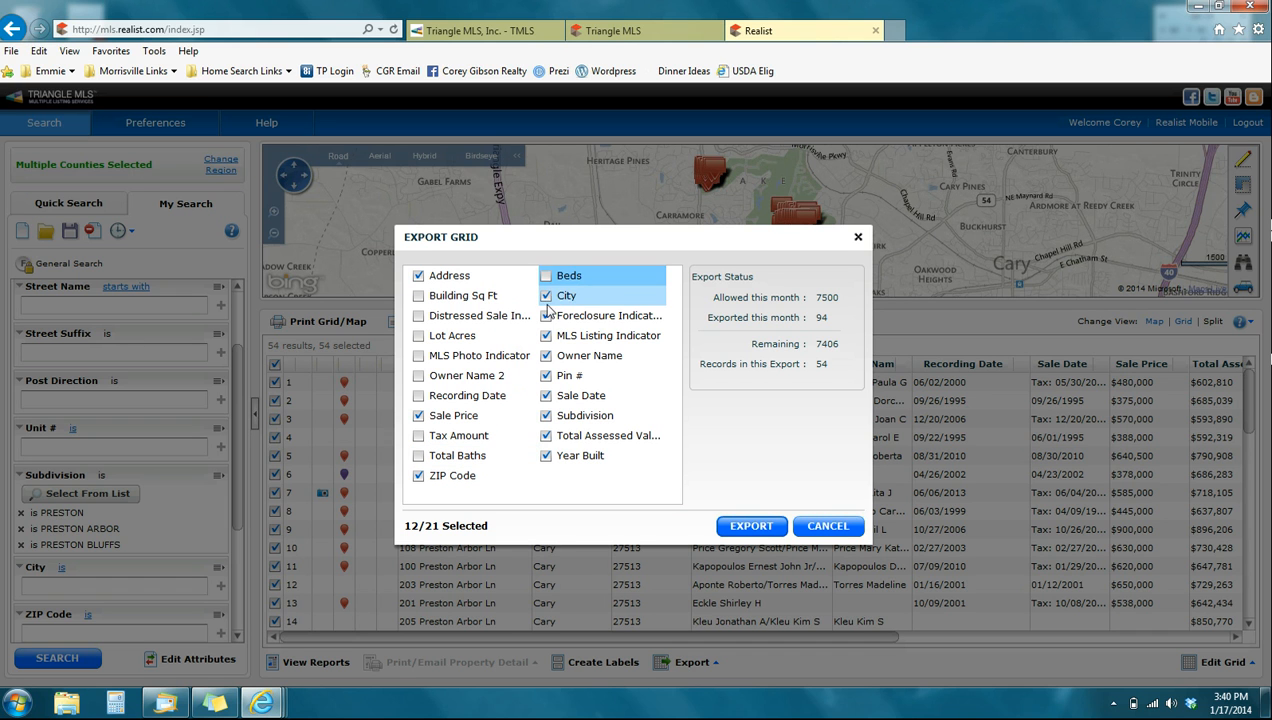
pyautogui.click(545, 316)
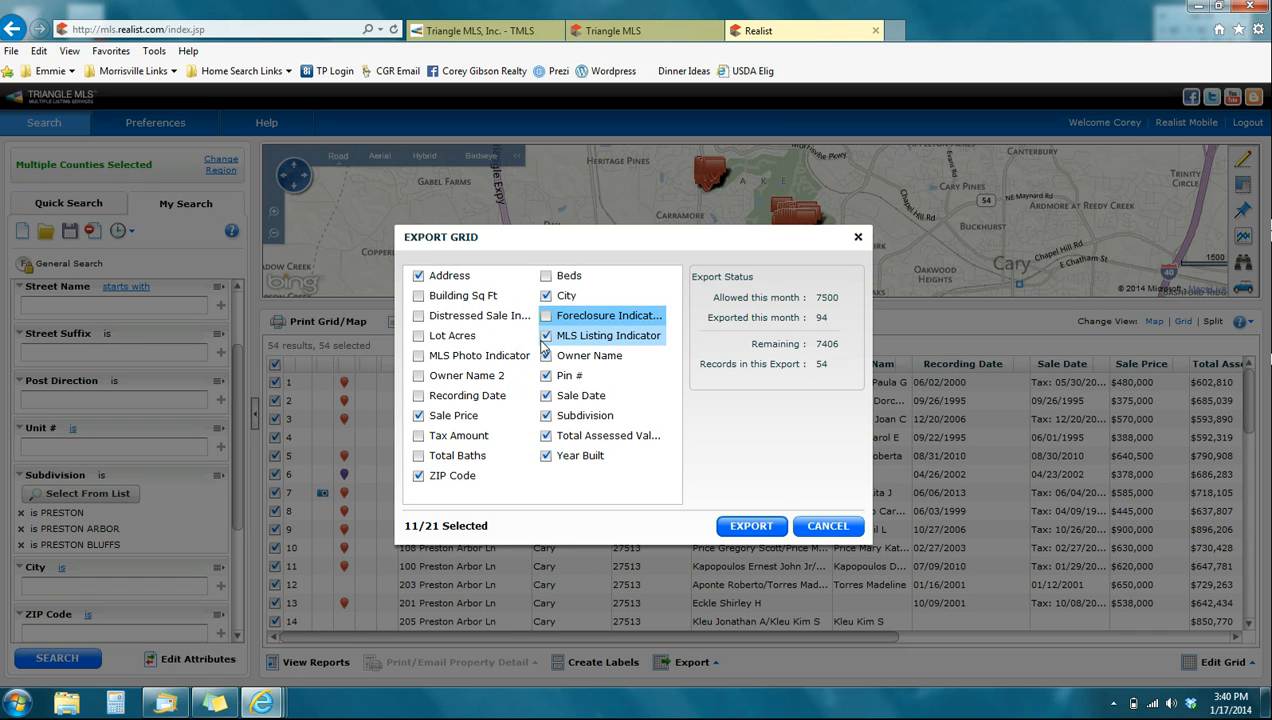
pyautogui.click(545, 336)
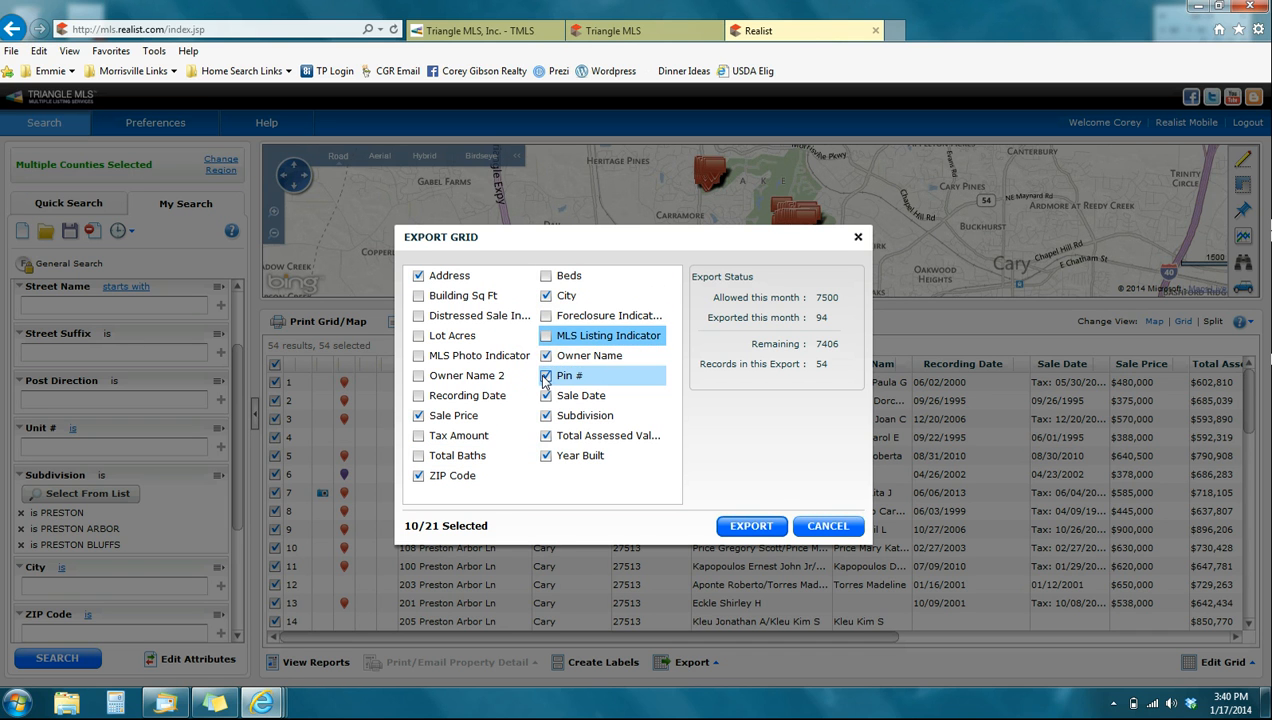
pyautogui.click(545, 376)
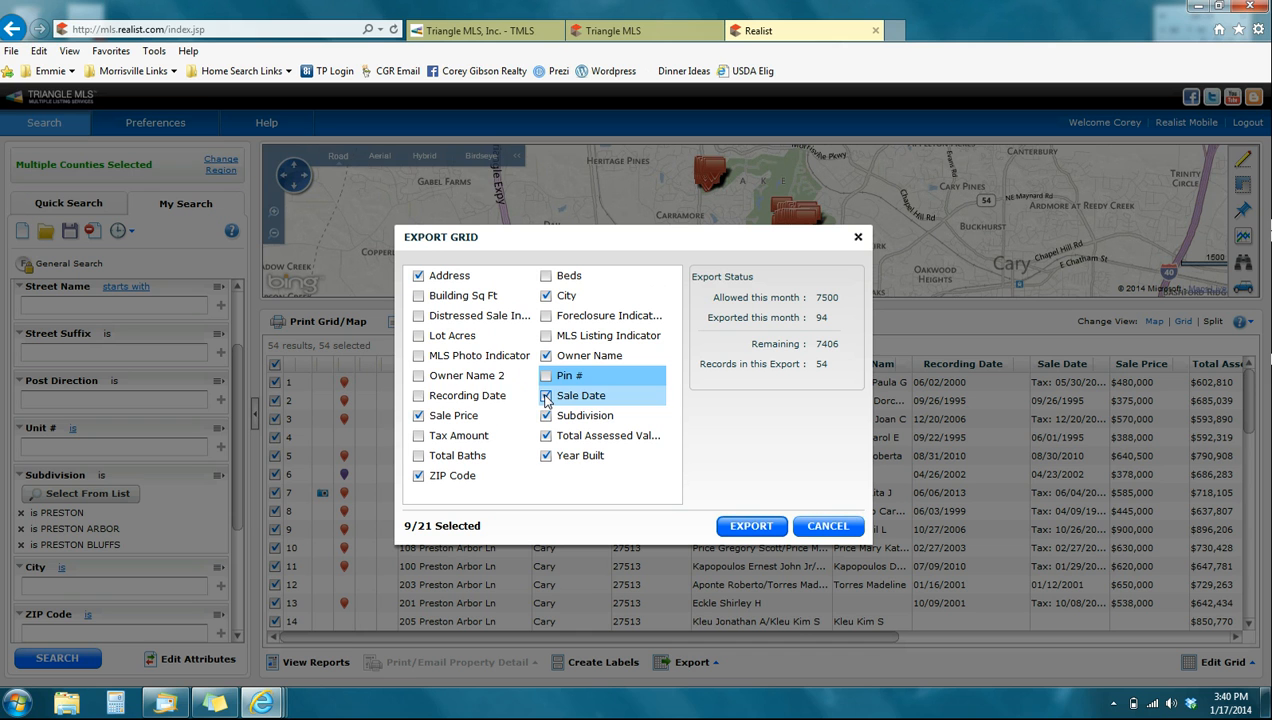
pyautogui.click(545, 397)
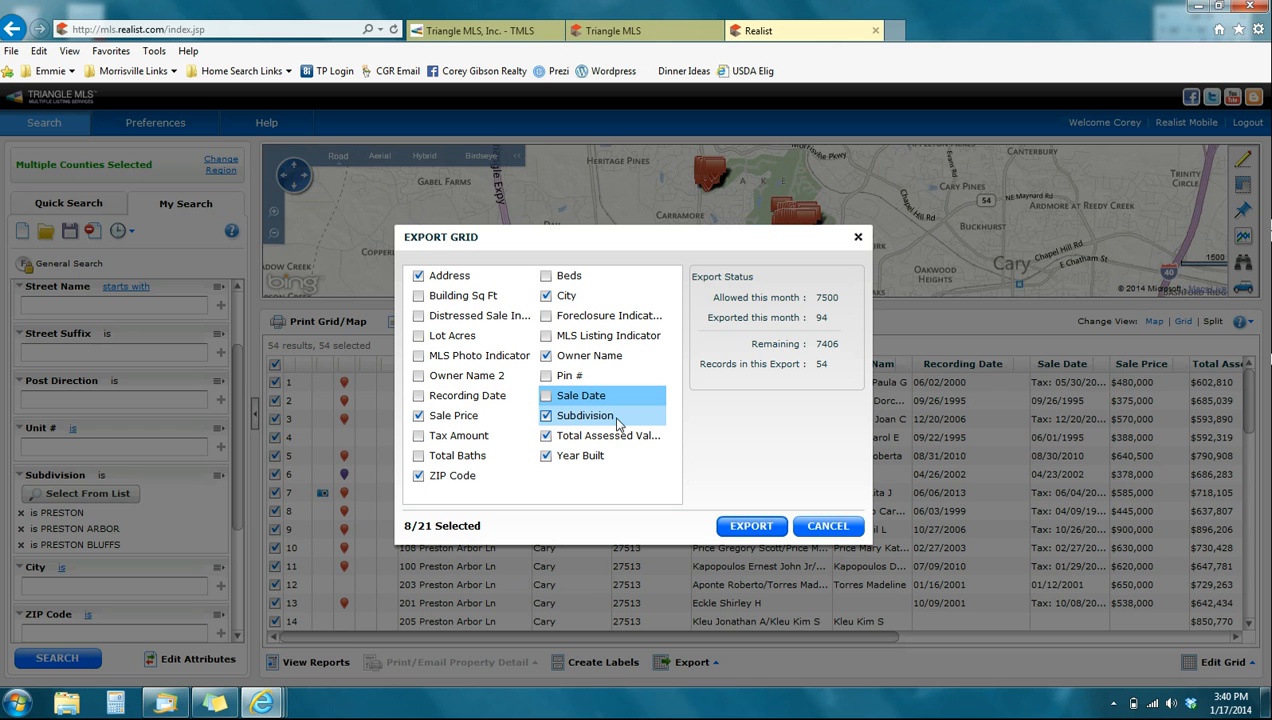
pyautogui.click(545, 416)
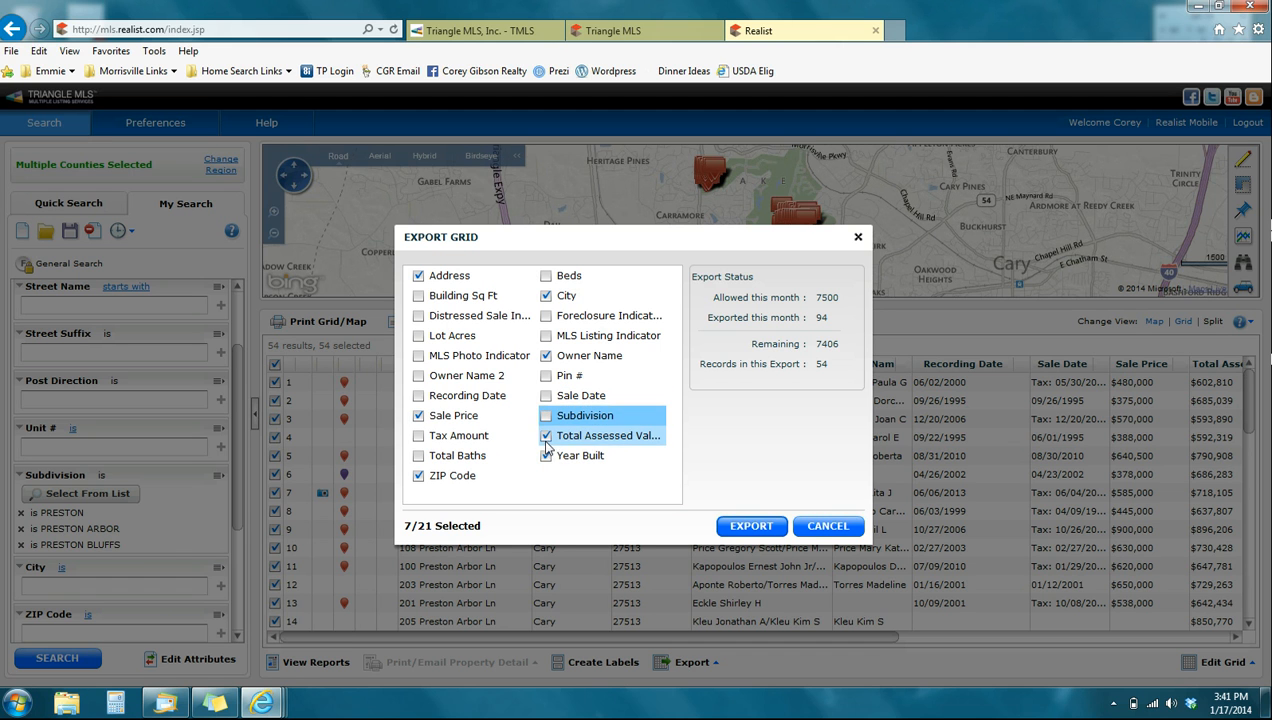
pyautogui.click(546, 436)
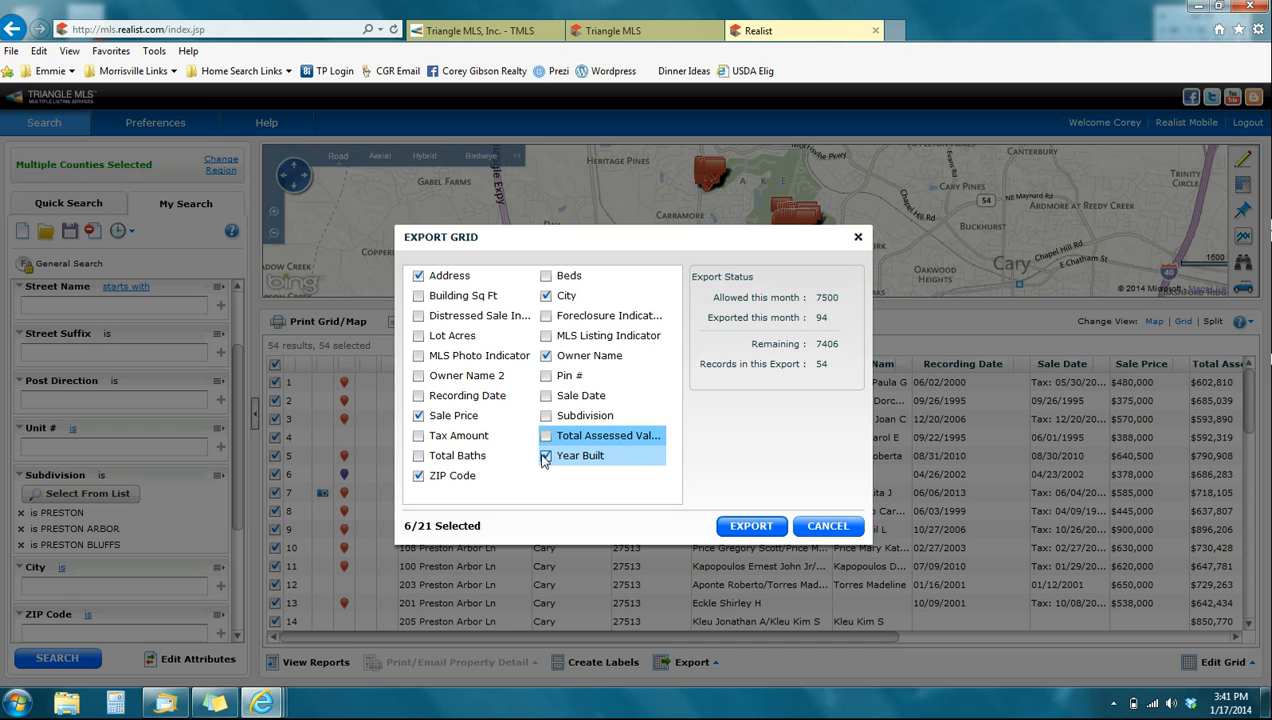
pyautogui.click(545, 457)
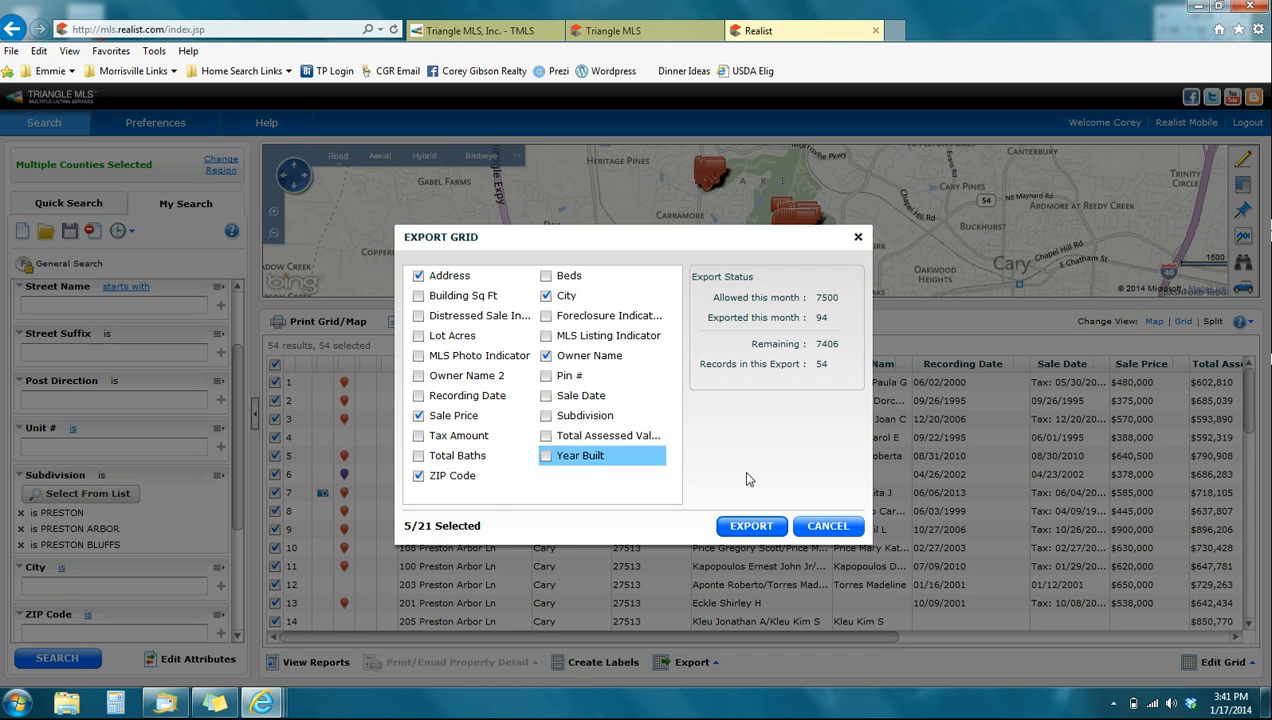
# - Export the grid with the remaining fields and open the resulting CSV file in Excel
pyautogui.click(748, 527)
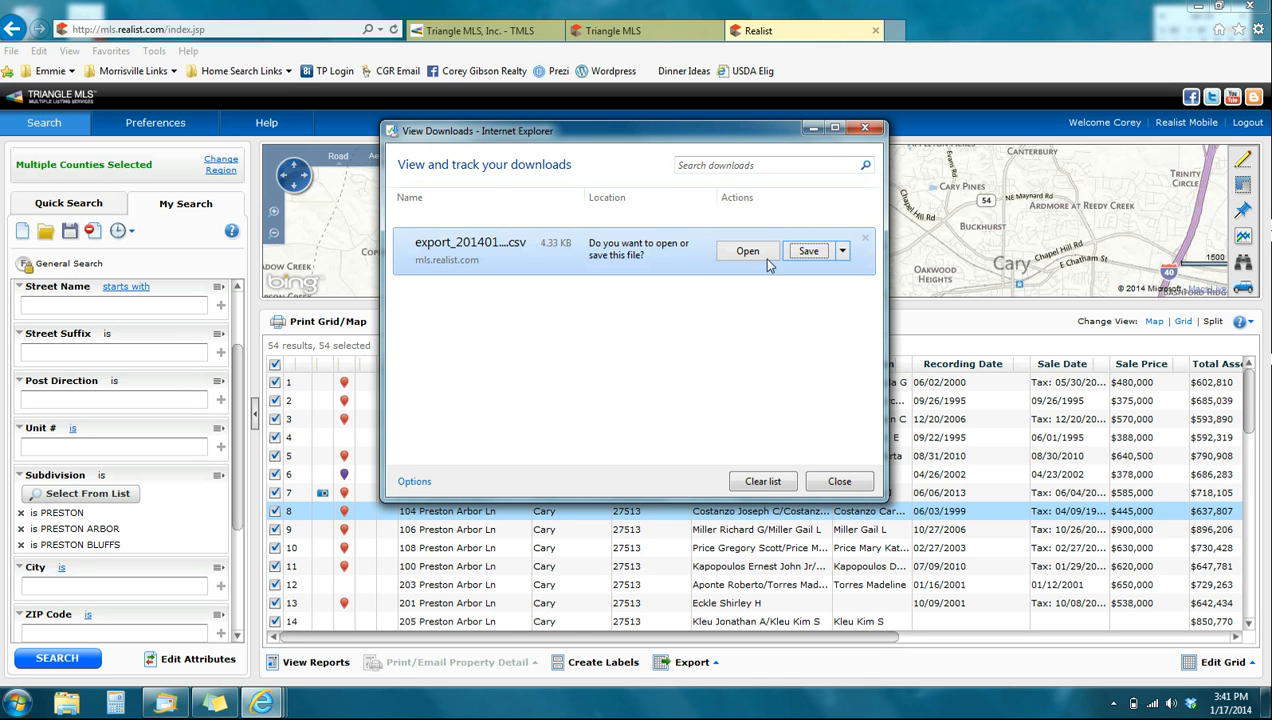
pyautogui.click(752, 253)
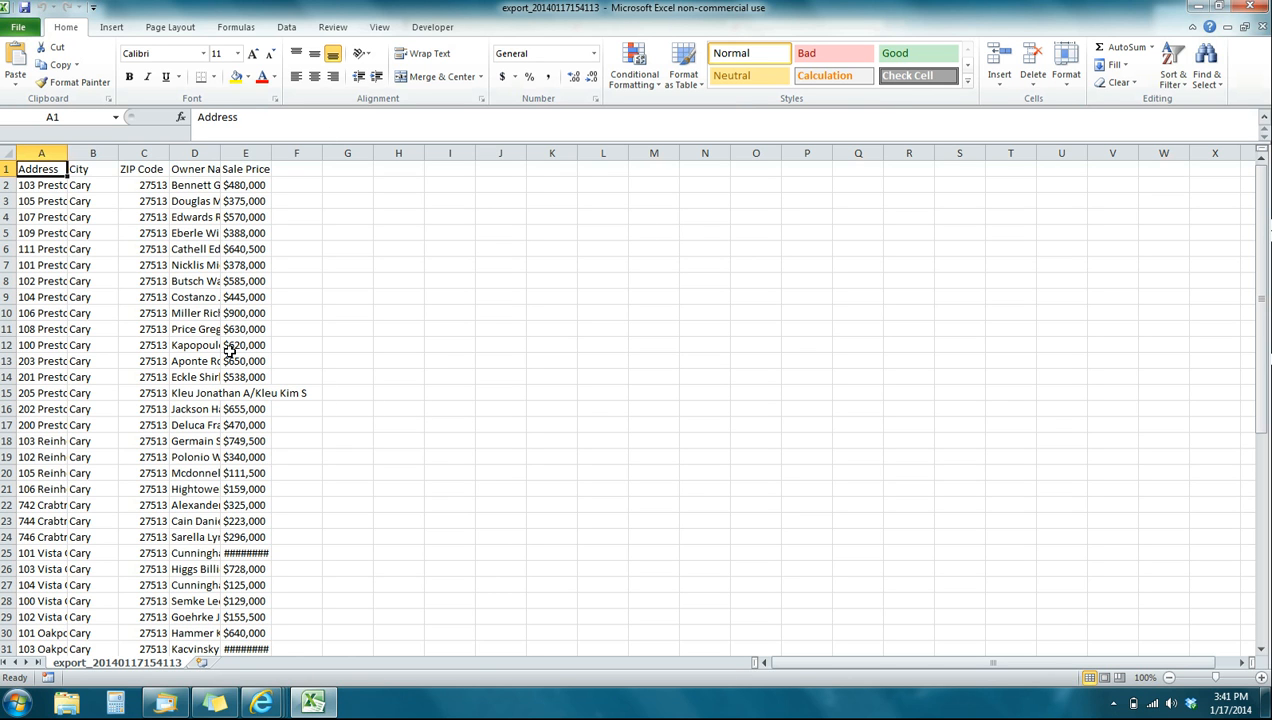
# - Widen columns A through E equally so their contents are readable and center all their cells
pyautogui.click(40, 152)
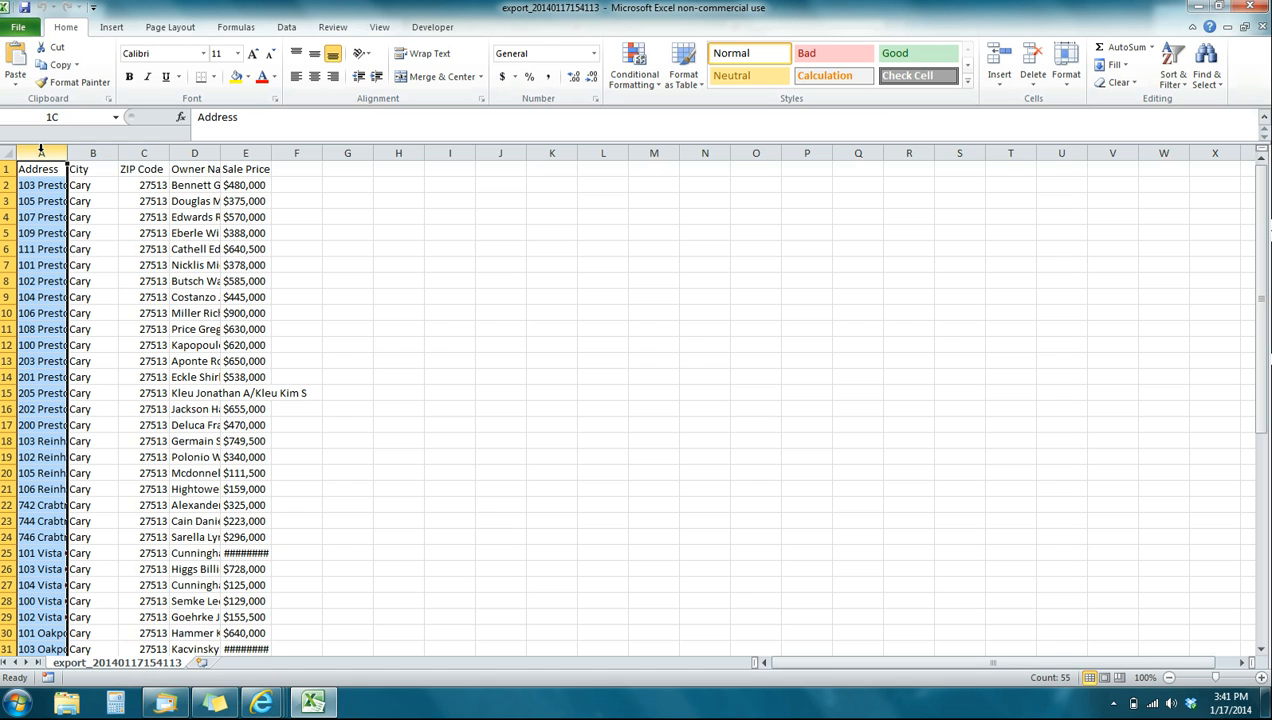
pyautogui.moveTo(68, 145); pyautogui.dragTo(245, 152)
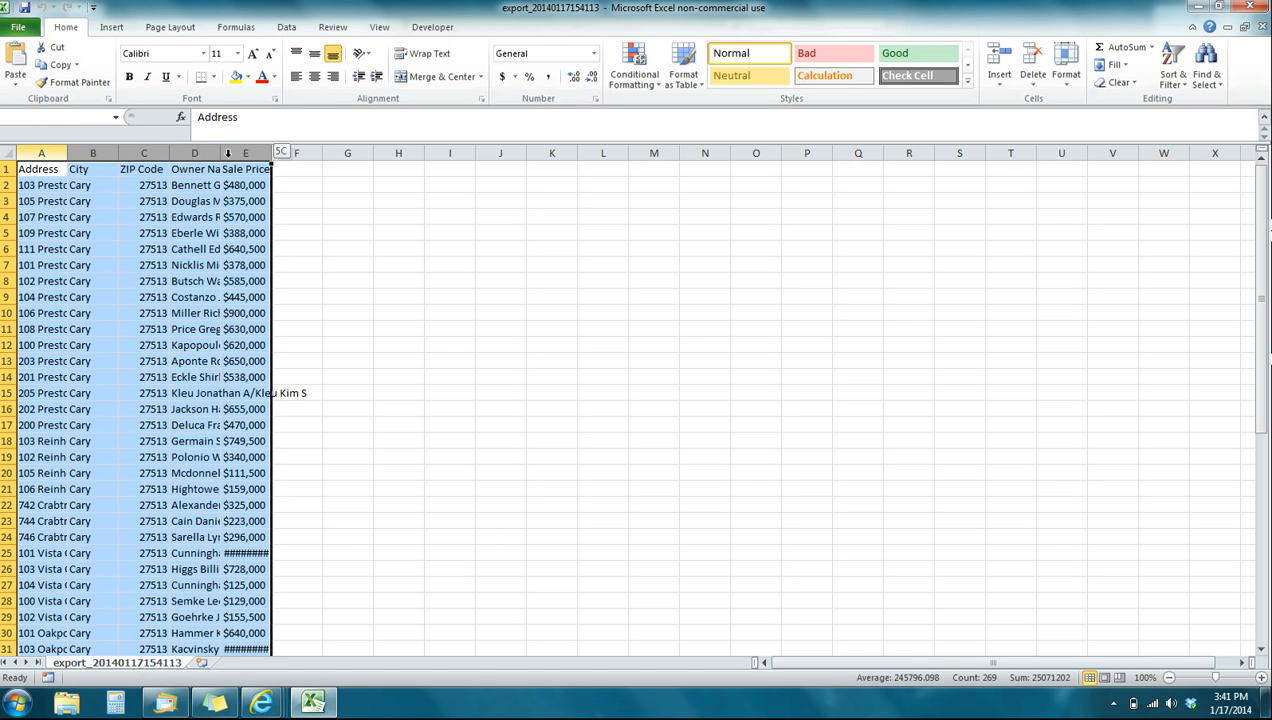
pyautogui.moveTo(66, 153); pyautogui.dragTo(191, 153)
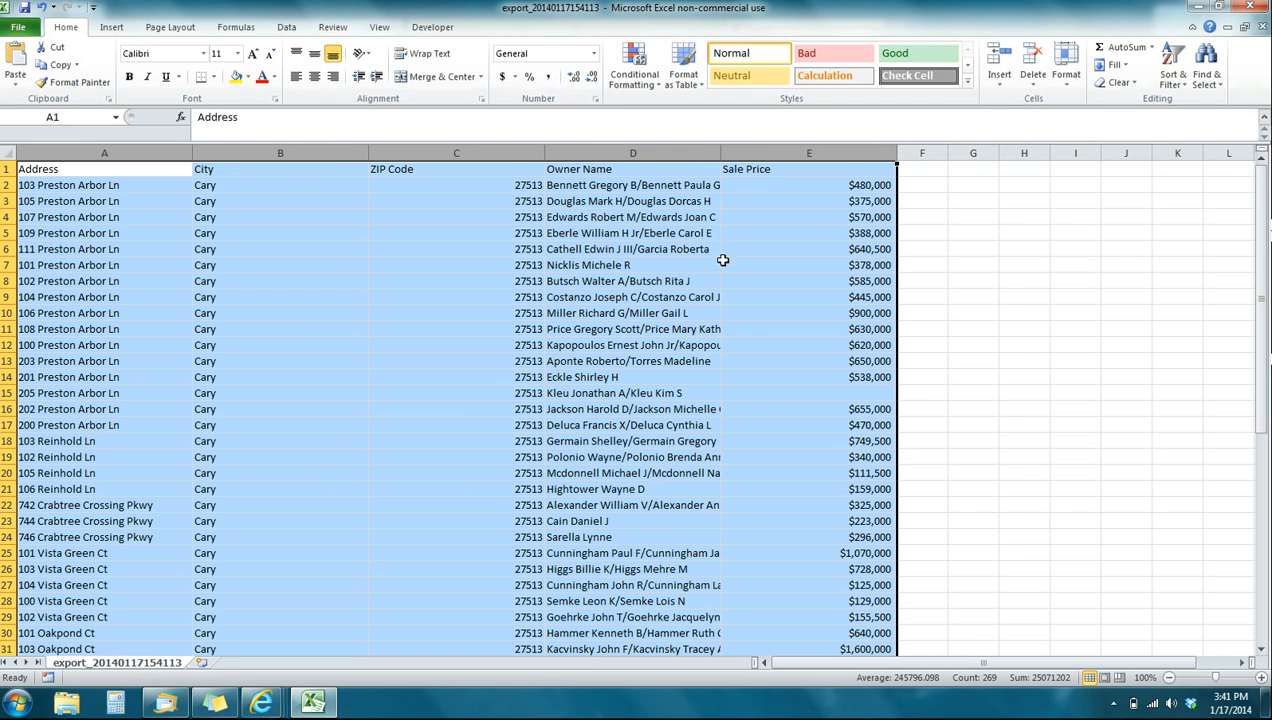
pyautogui.click(314, 78)
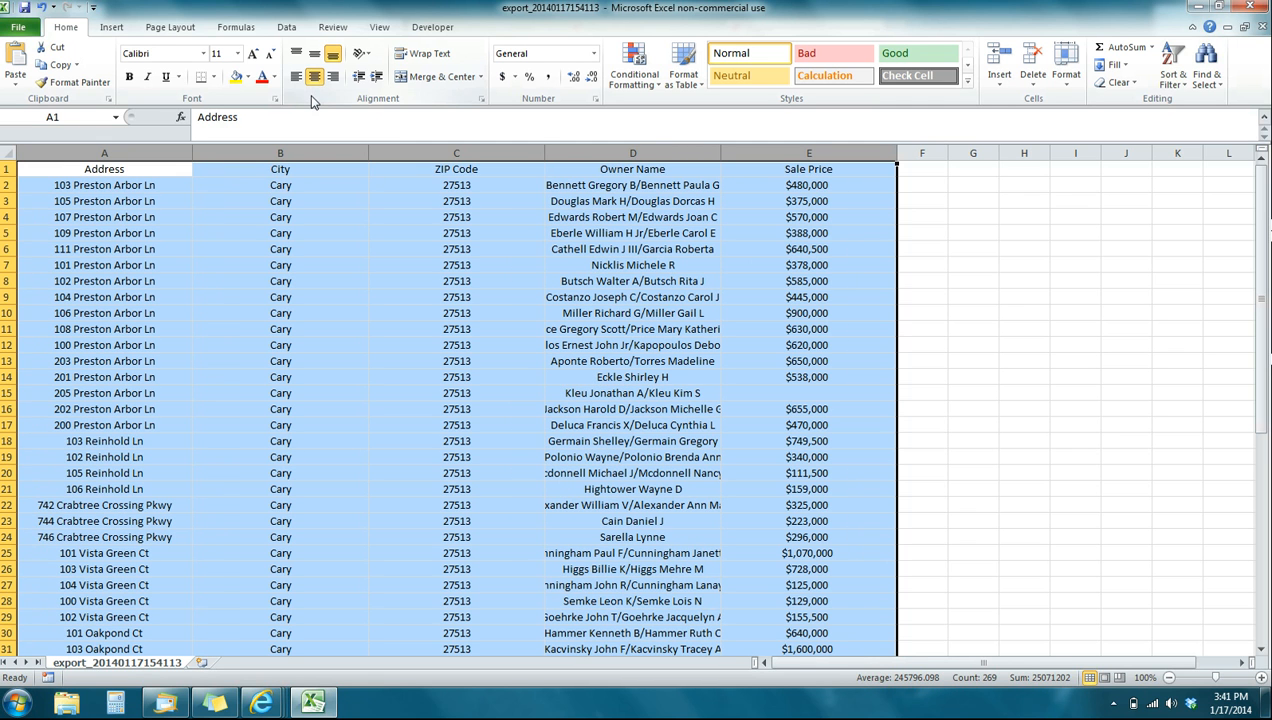
pyautogui.click(975, 263)
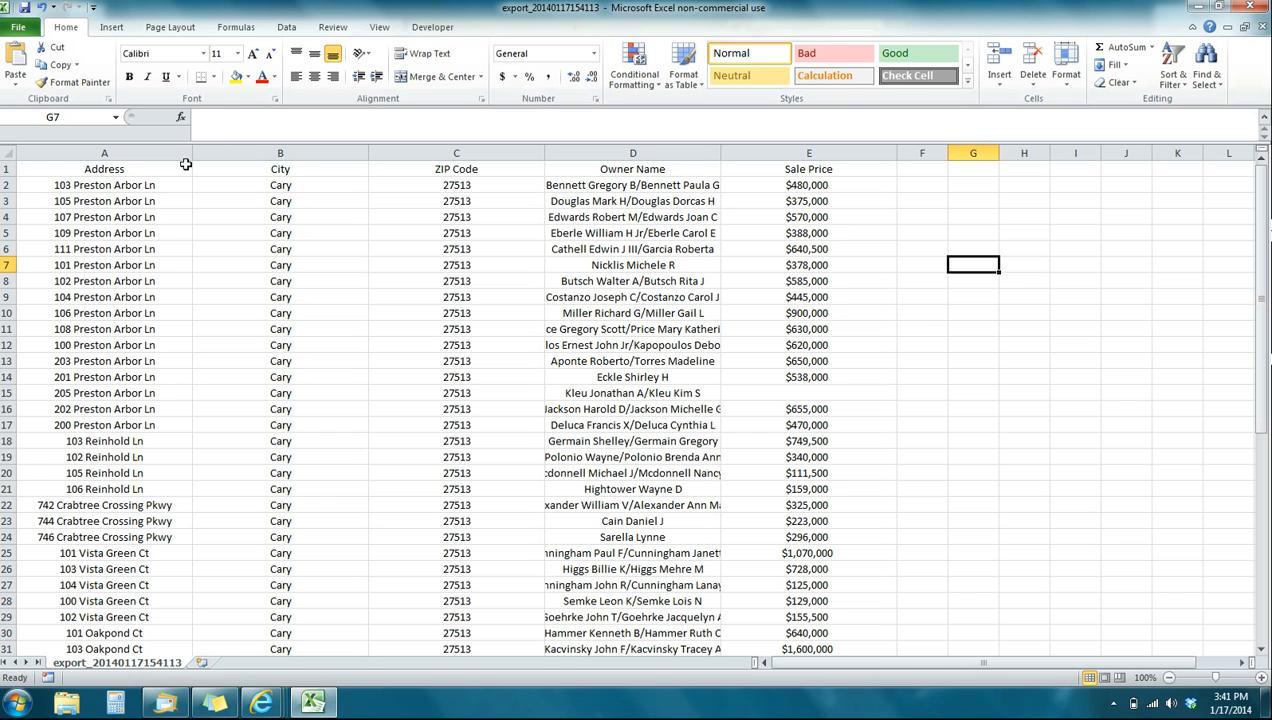
# - Review the Address, City, ZIP Code, Owner Name and Sale Price headers and the first property records beneath them
pyautogui.click(140, 167)
pyautogui.click(297, 169)
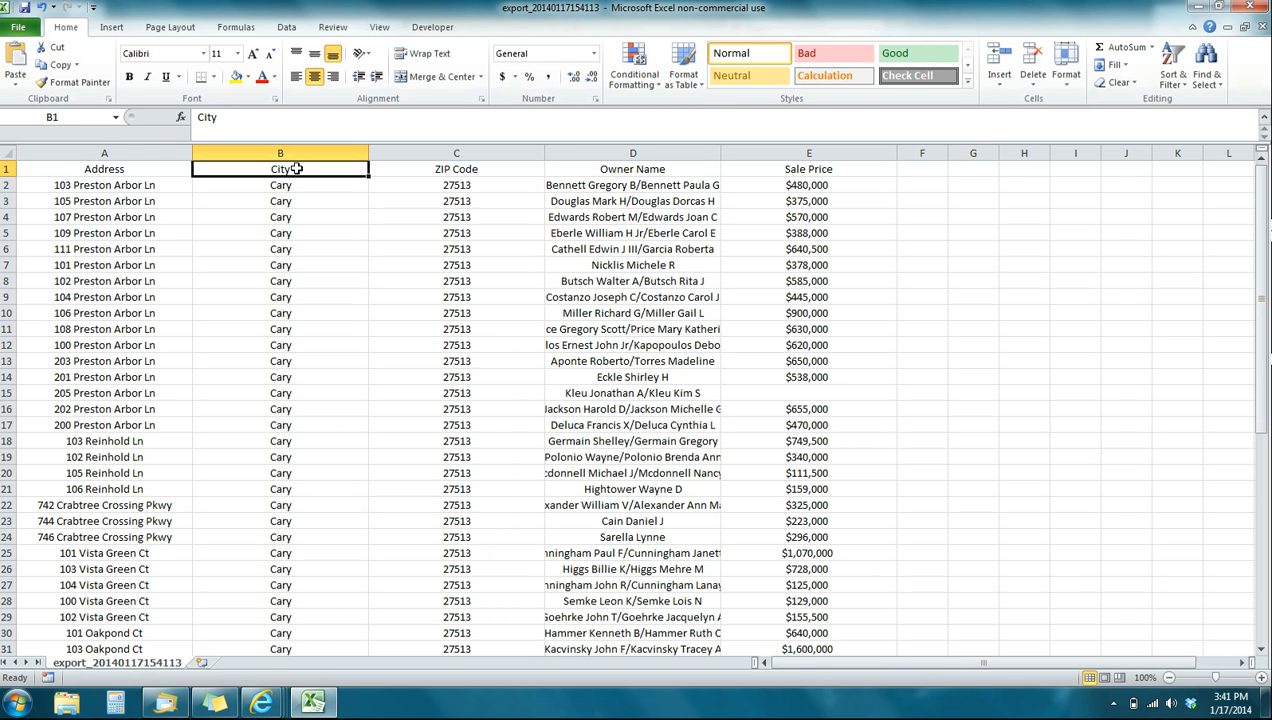
pyautogui.click(110, 170)
pyautogui.click(292, 172)
pyautogui.click(478, 172)
pyautogui.click(595, 176)
pyautogui.click(811, 171)
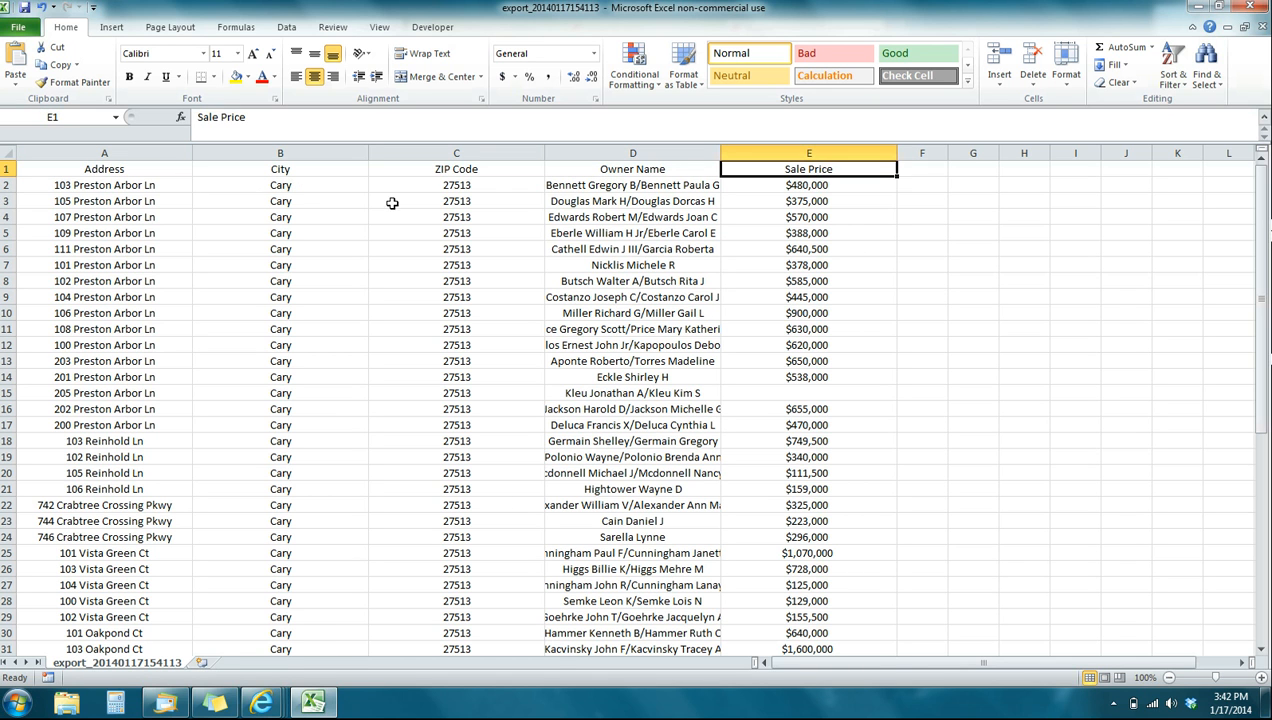
pyautogui.moveTo(105, 185); pyautogui.dragTo(108, 361)
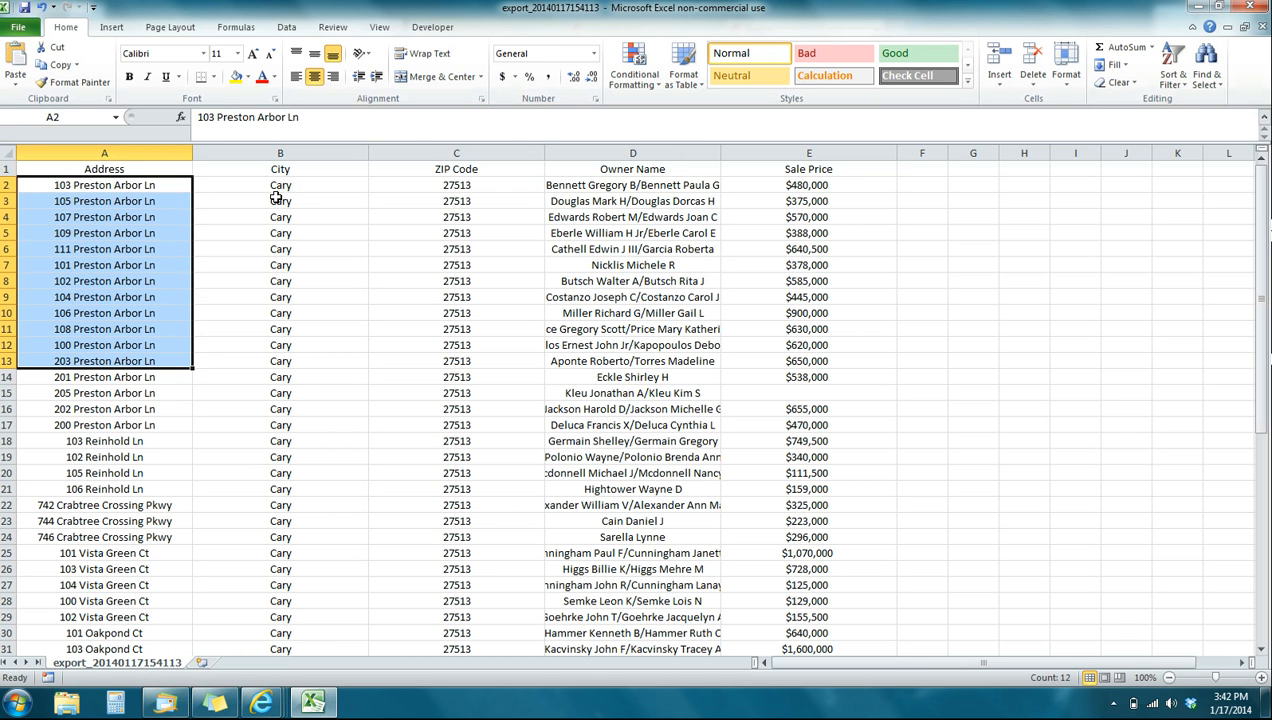
pyautogui.moveTo(276, 199); pyautogui.dragTo(287, 323)
pyautogui.click(403, 316)
pyautogui.click(93, 190)
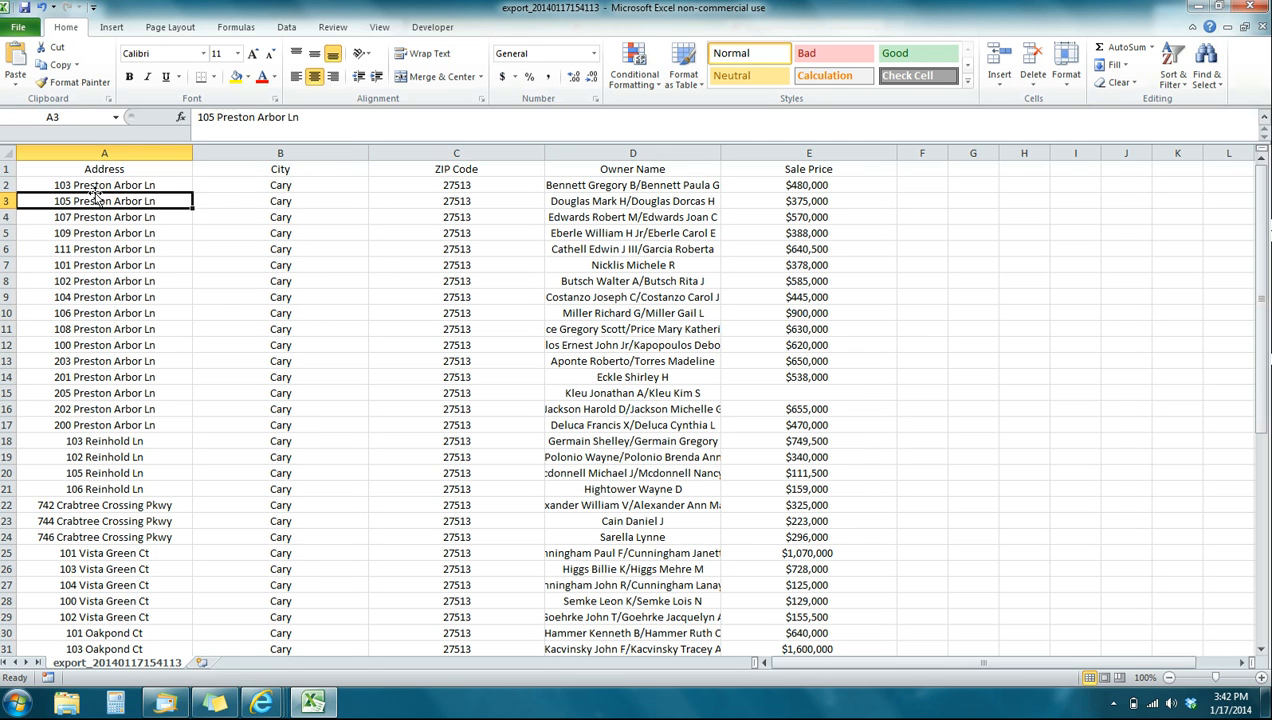
pyautogui.click(309, 186)
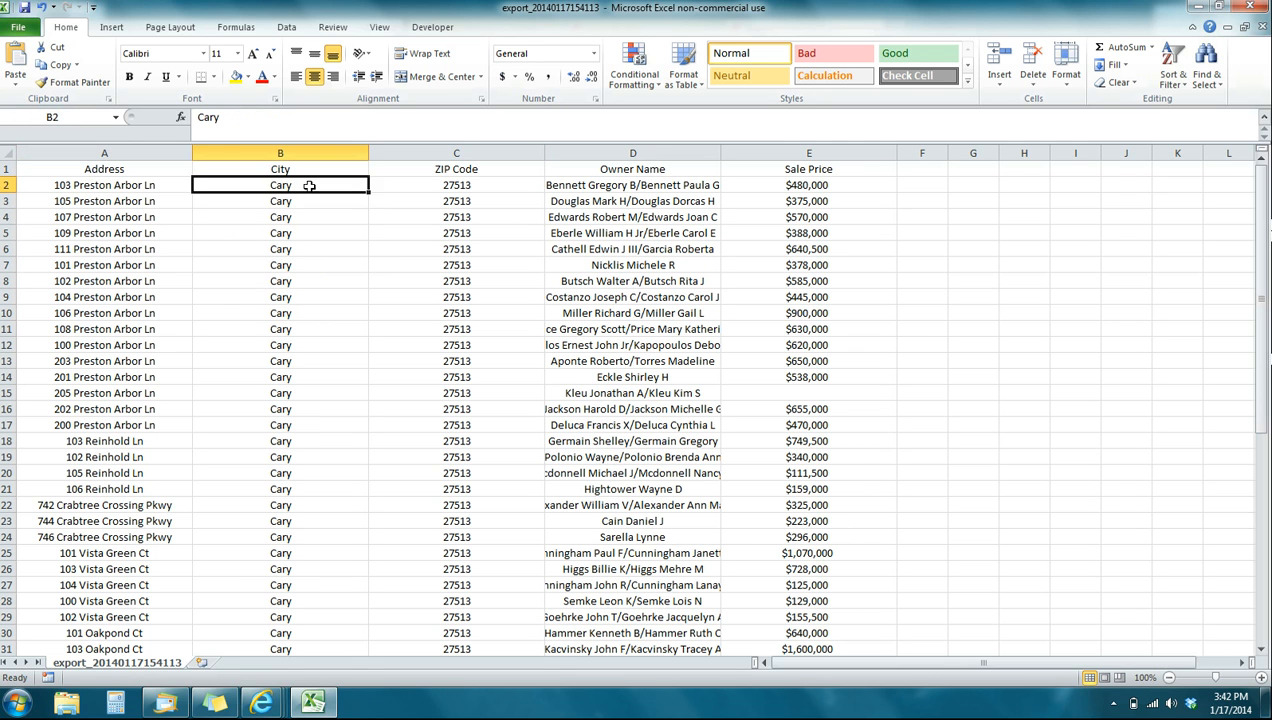
pyautogui.click(419, 181)
pyautogui.click(707, 183)
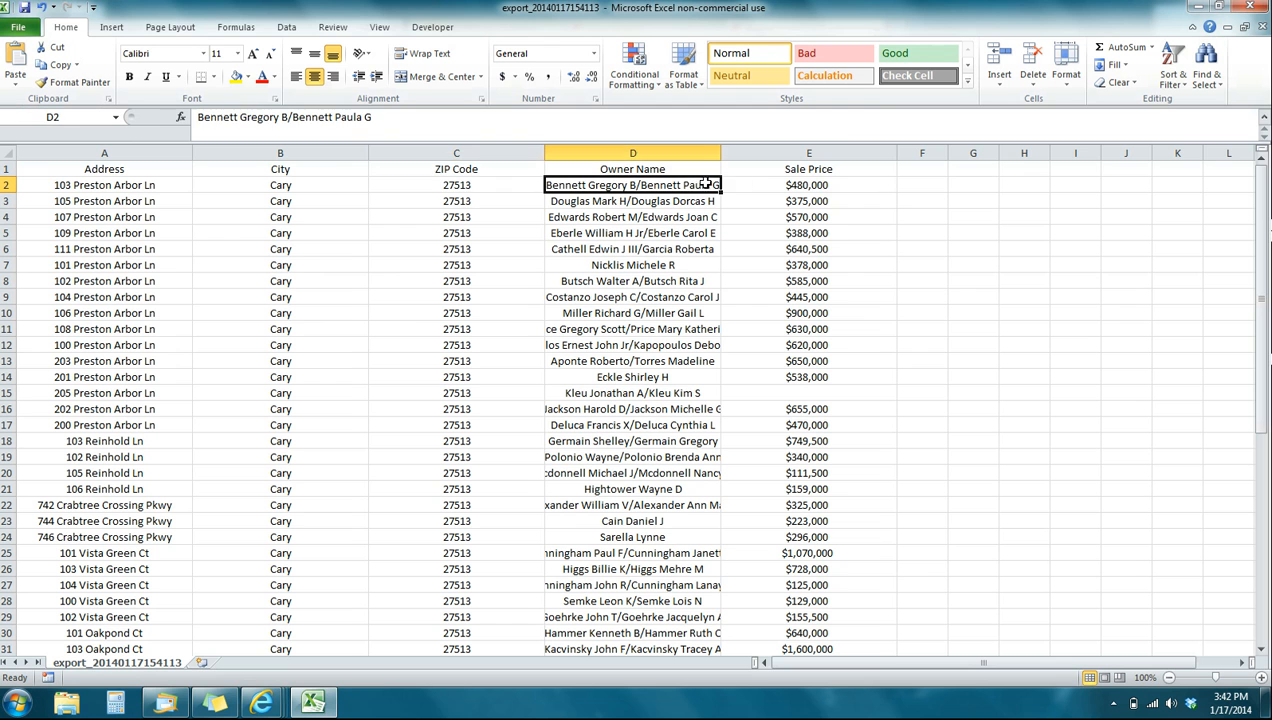
# - Widen the Owner Name column to fit the longer names and save the workbook, keeping the CSV format
pyautogui.moveTo(720, 152); pyautogui.dragTo(770, 153)
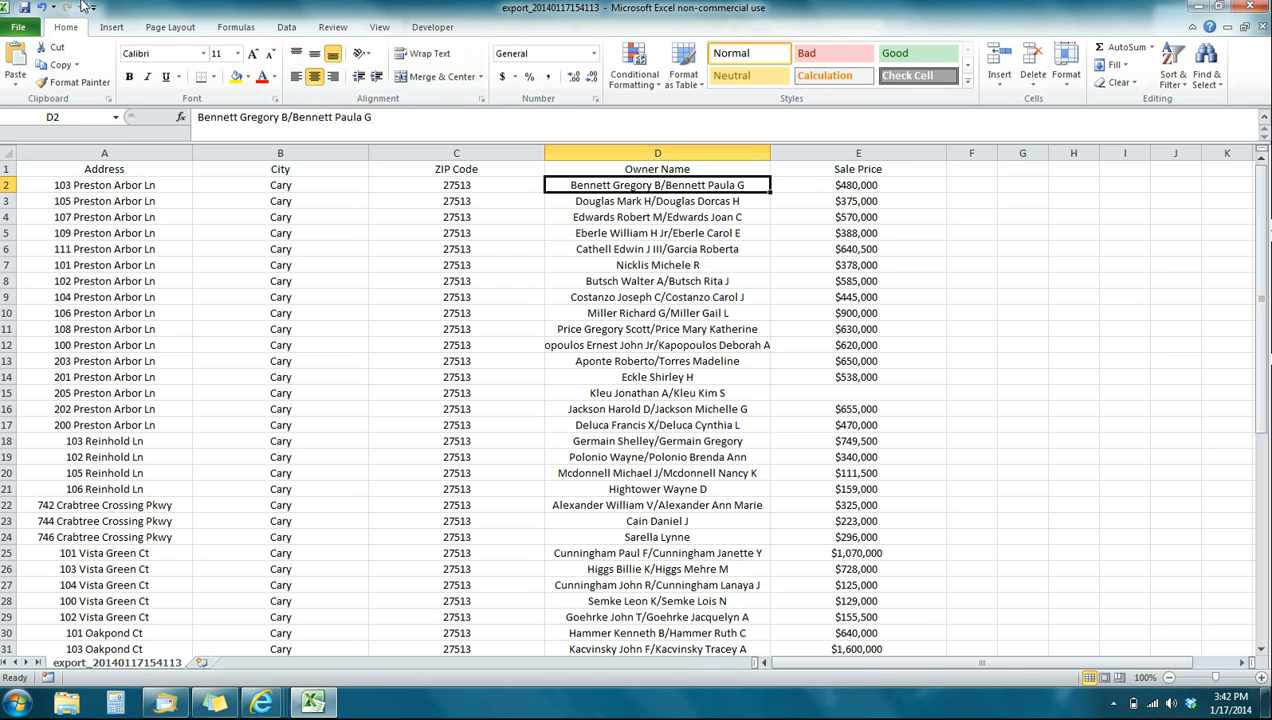
pyautogui.click(27, 8)
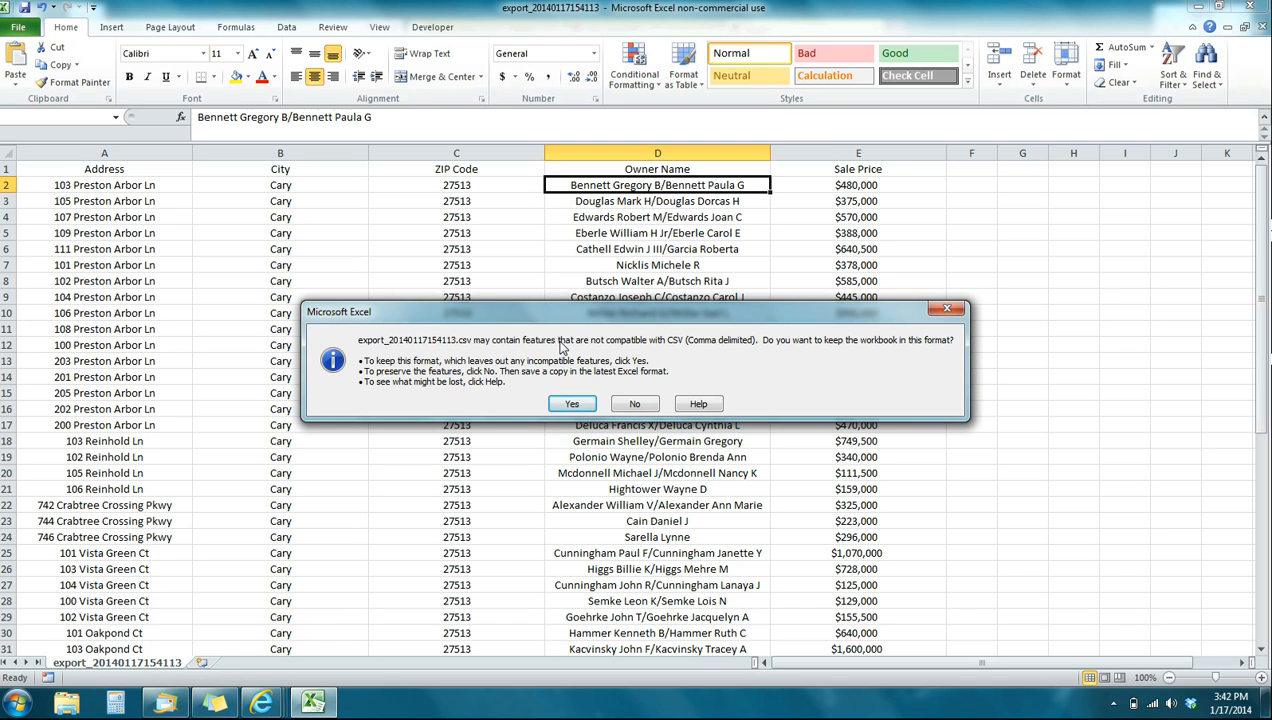
pyautogui.click(572, 405)
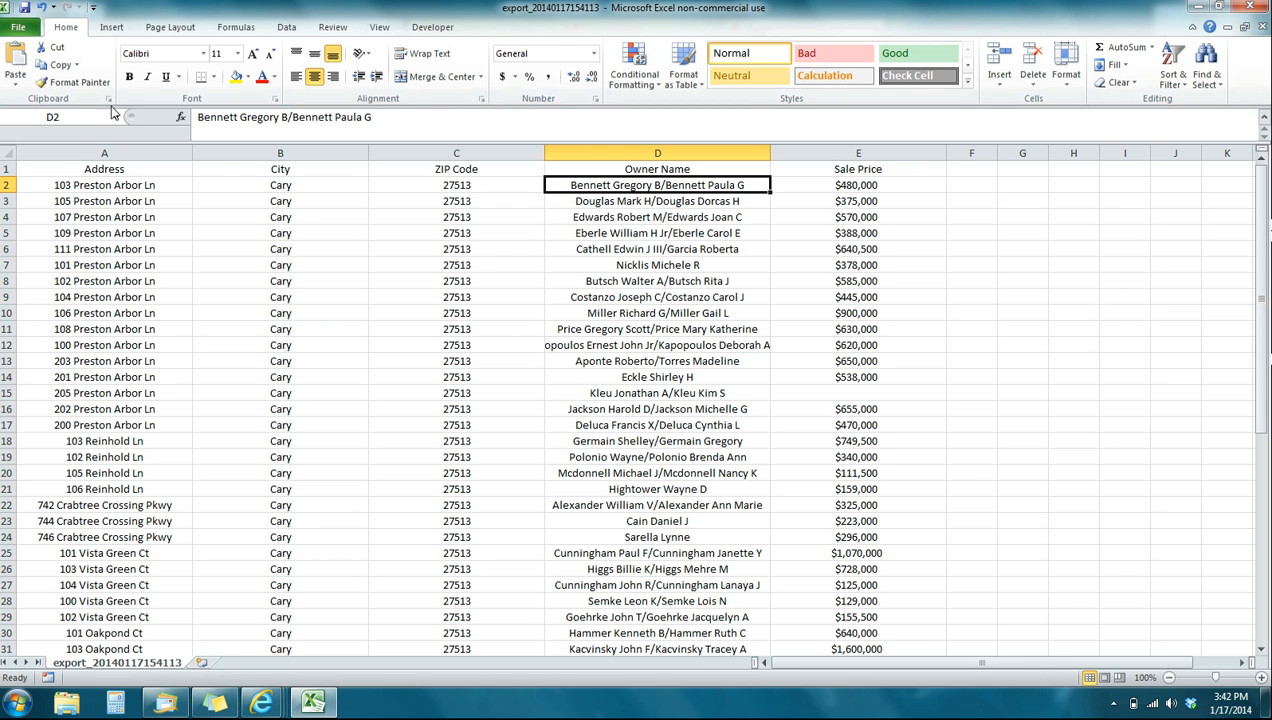
pyautogui.click(25, 8)
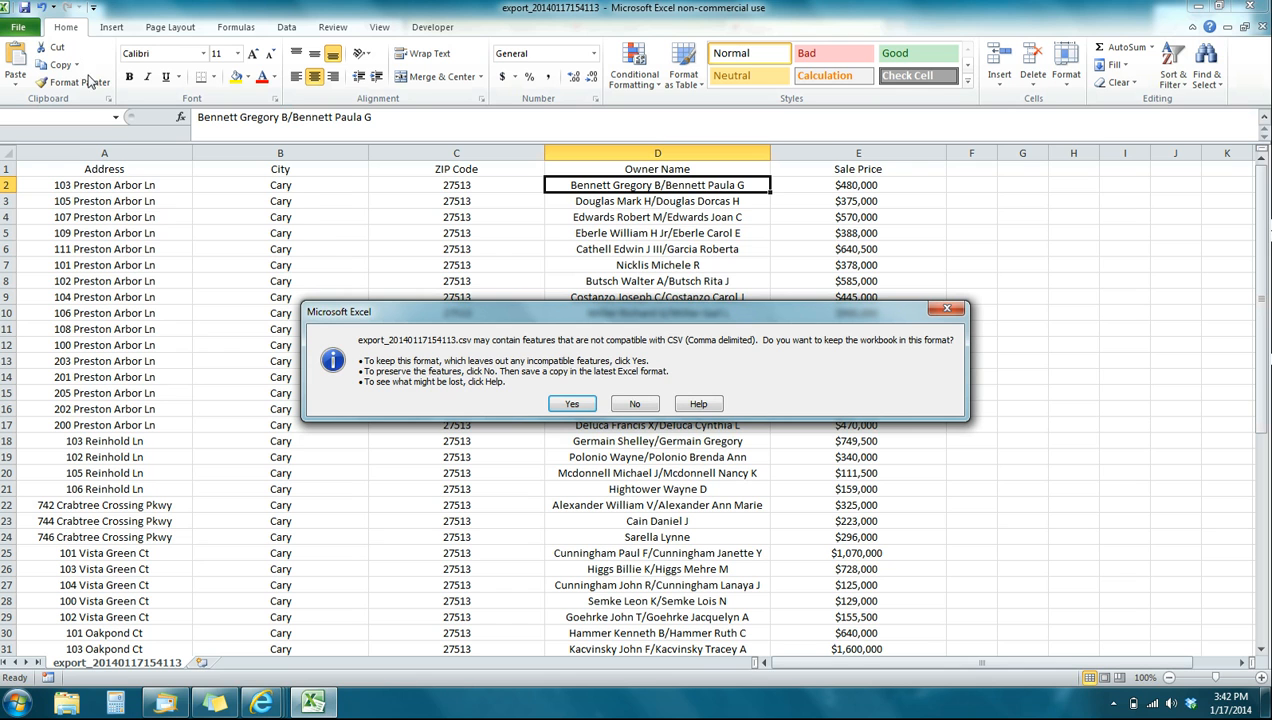
pyautogui.click(575, 404)
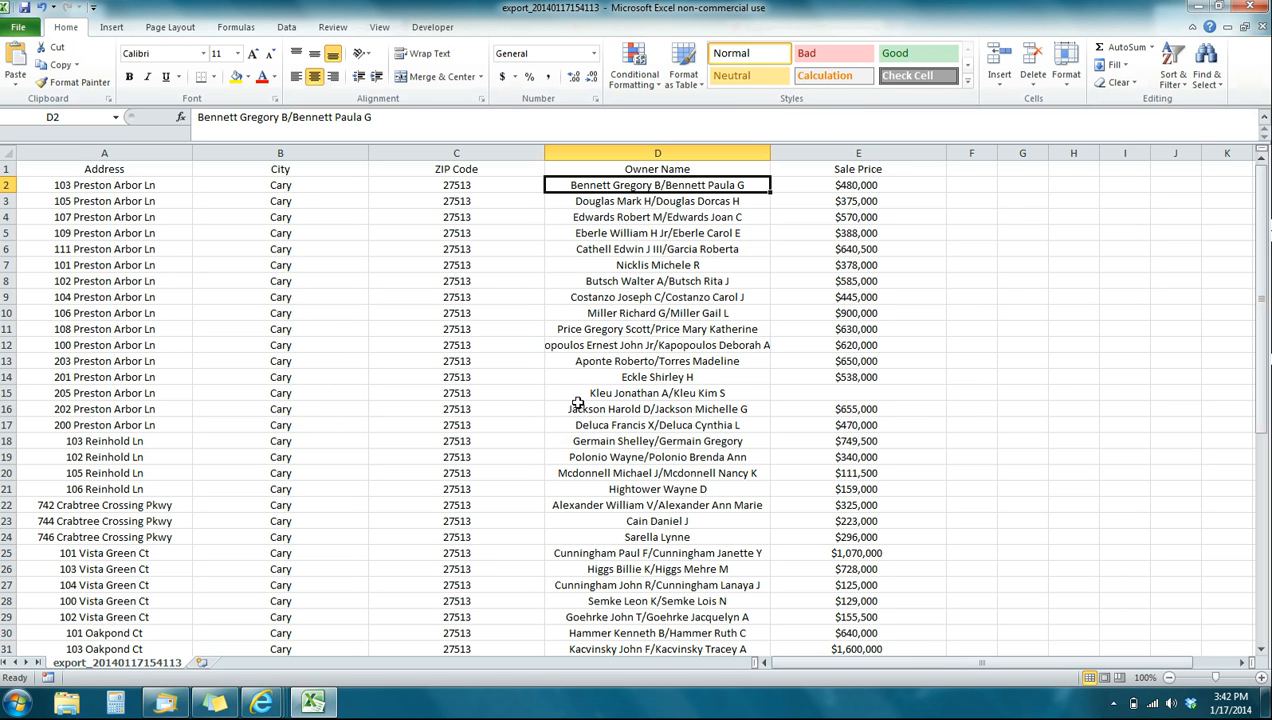
# - Save a copy of the workbook to the Desktop as Preston in CSV (Comma delimited) format, keeping that format
pyautogui.click(16, 29)
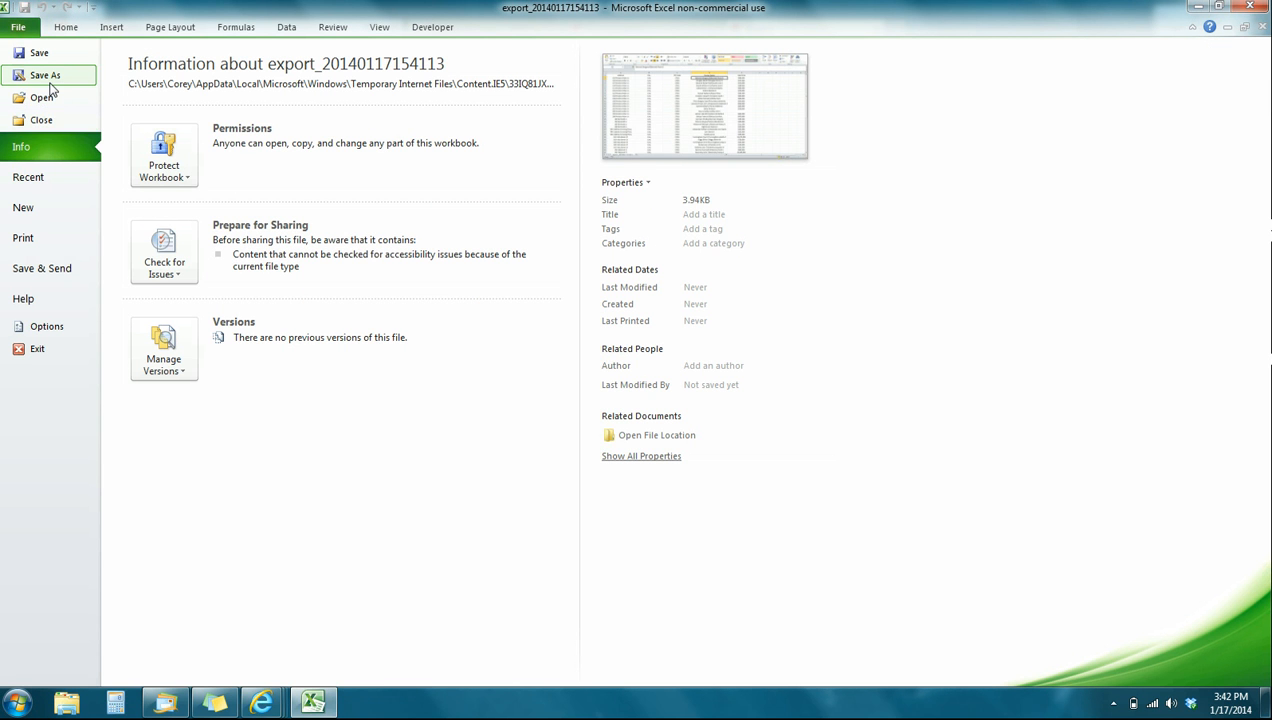
pyautogui.press('Escape')
pyautogui.press('F12')
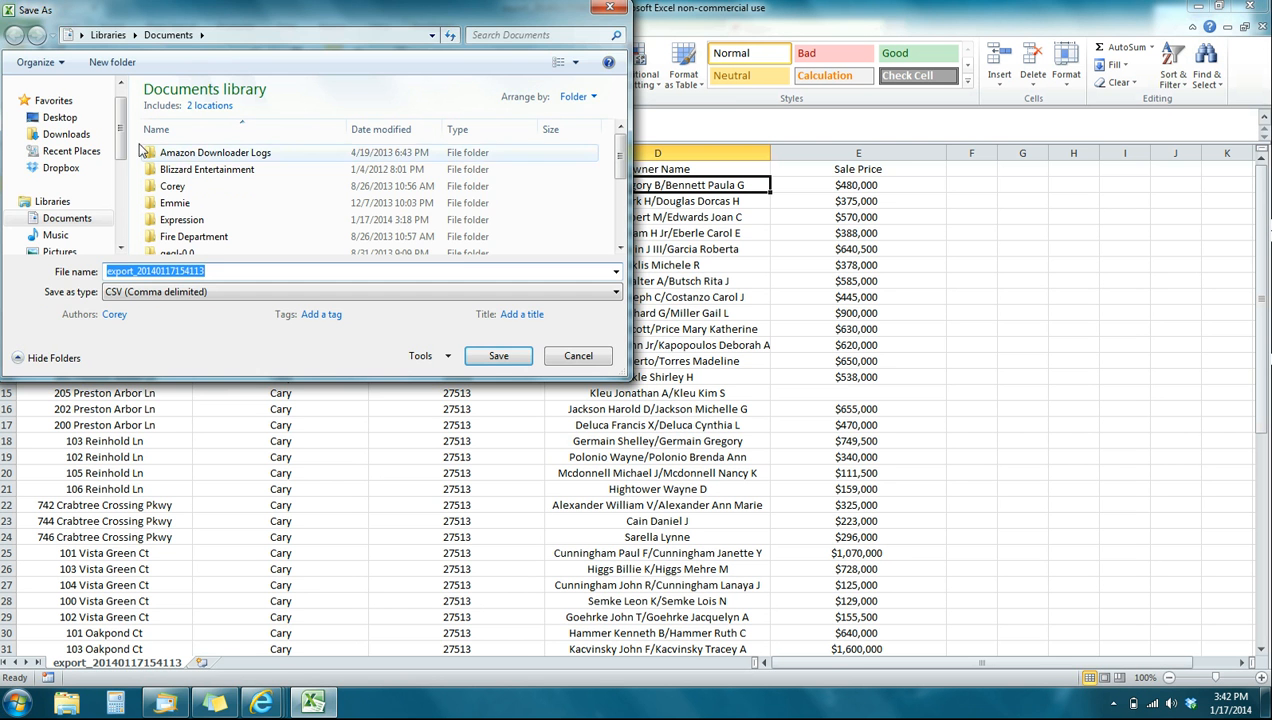
pyautogui.click(59, 117)
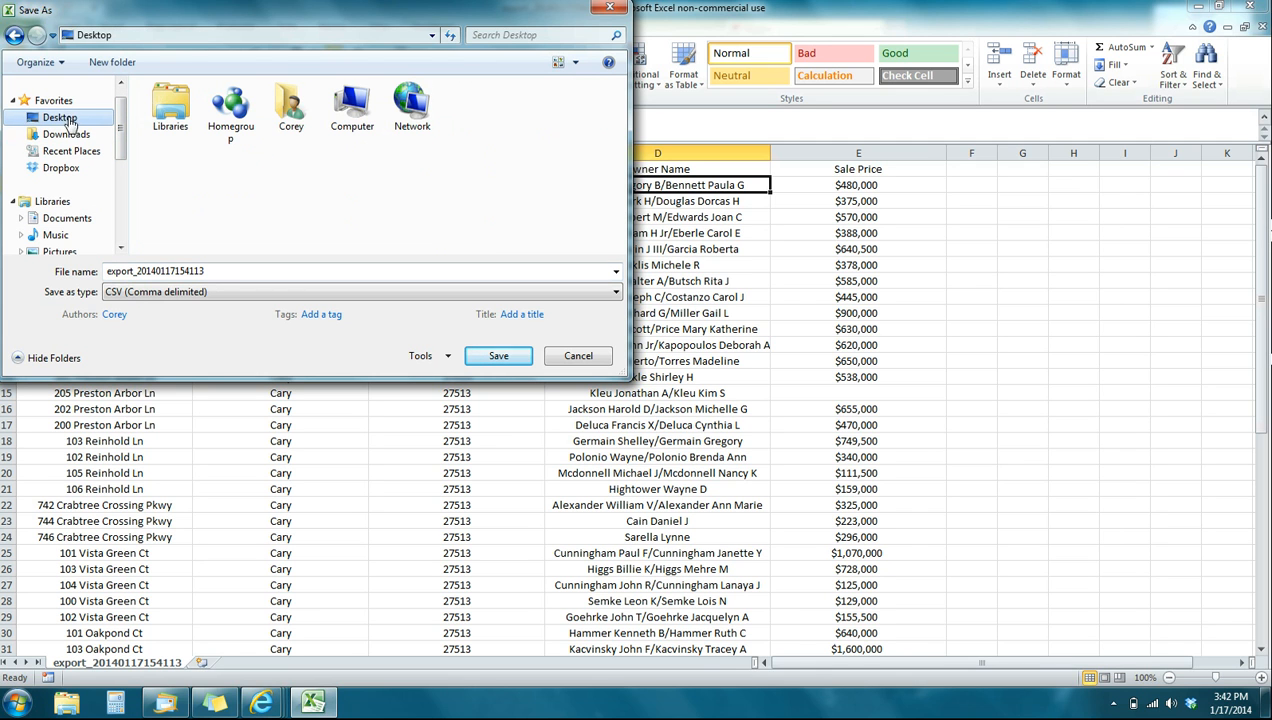
pyautogui.doubleClick(228, 271)
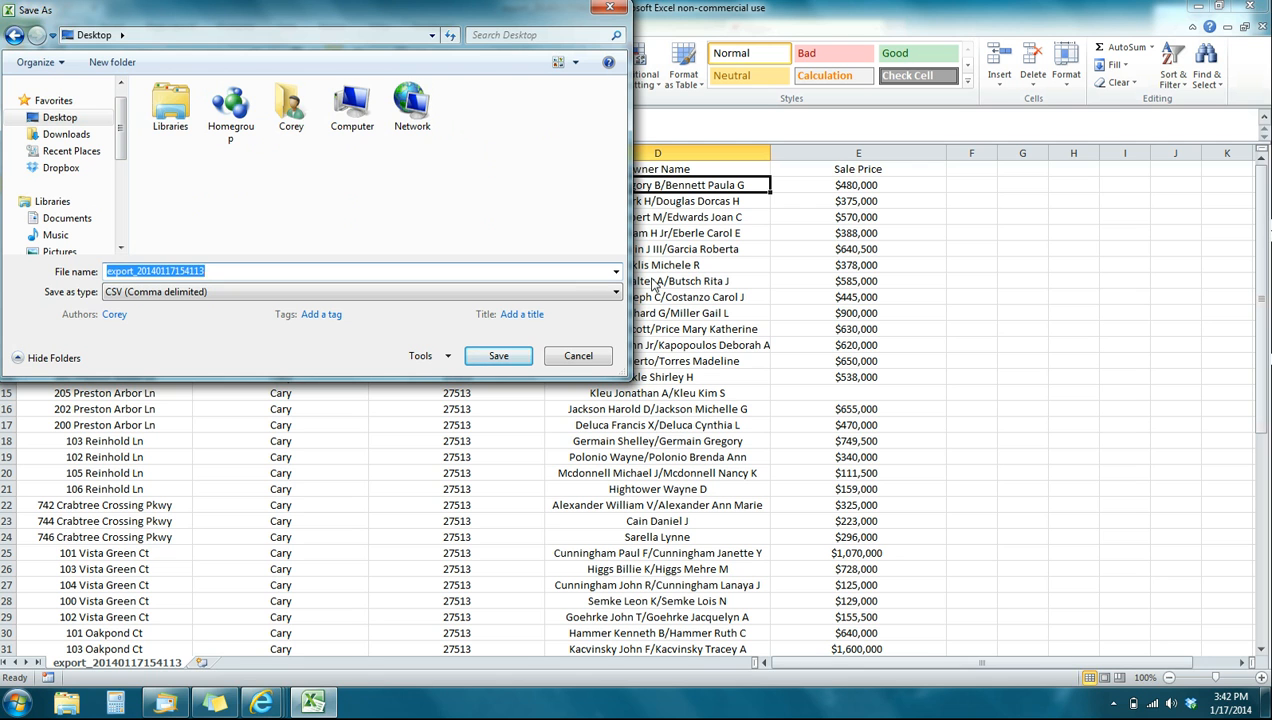
pyautogui.write('Preston')
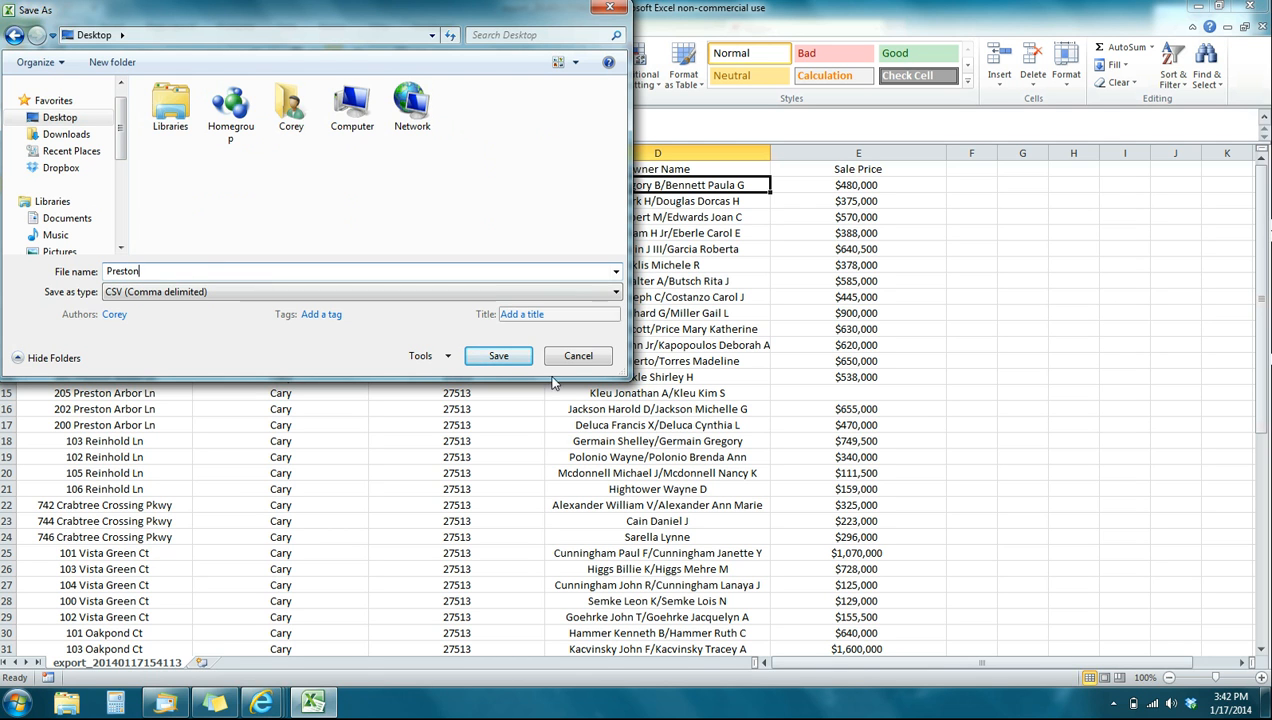
pyautogui.click(498, 358)
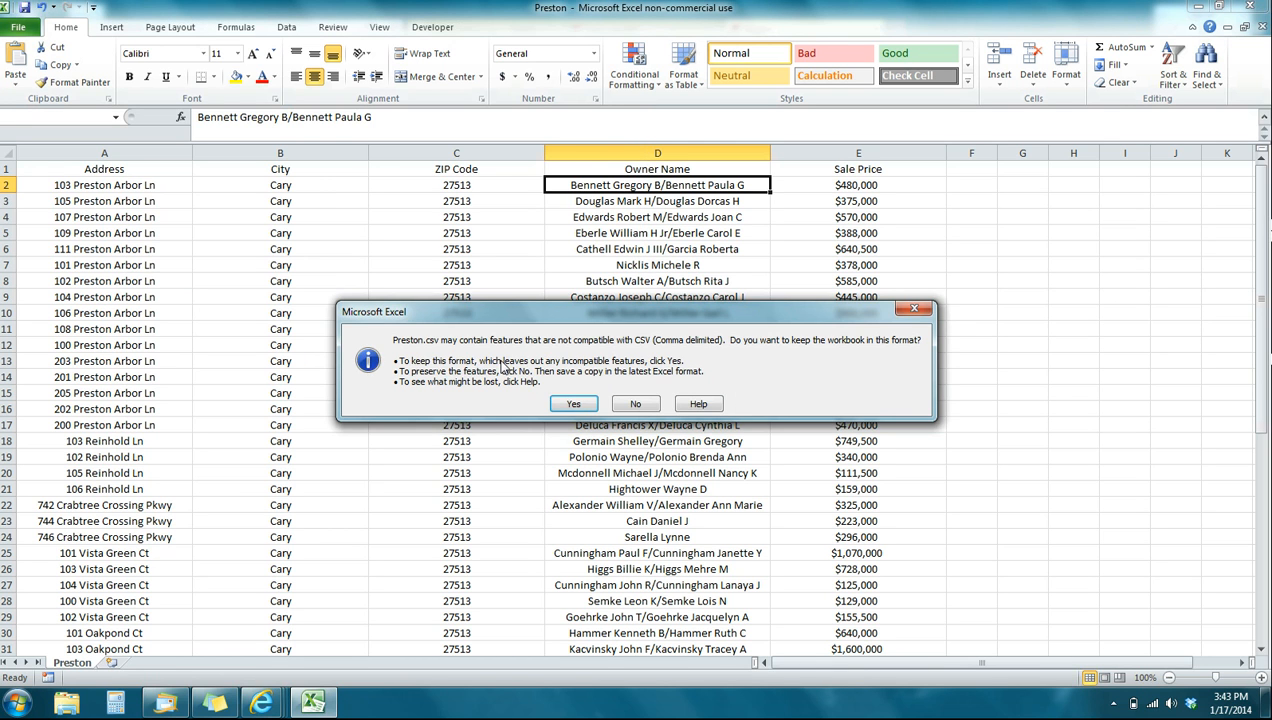
pyautogui.click(575, 402)
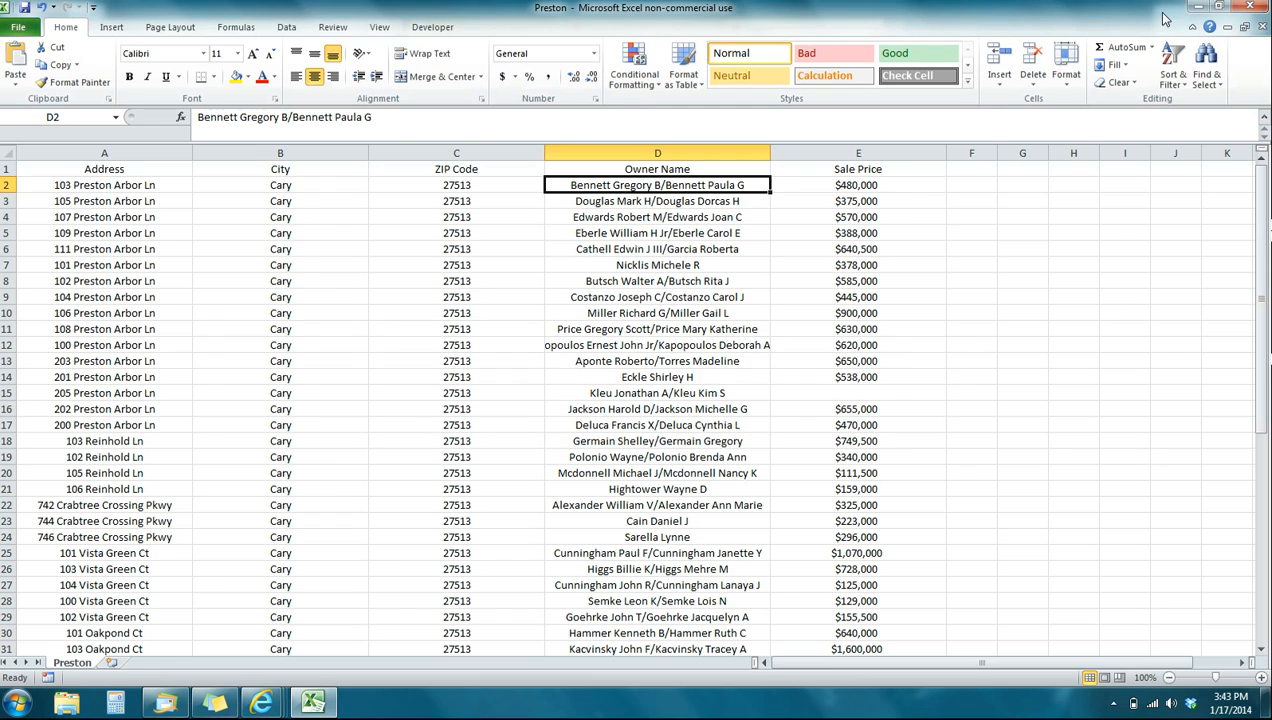
# - Minimize the open windows to reach the desktop, reopen the saved Preston file from there to check it, and close it
pyautogui.click(1197, 7)
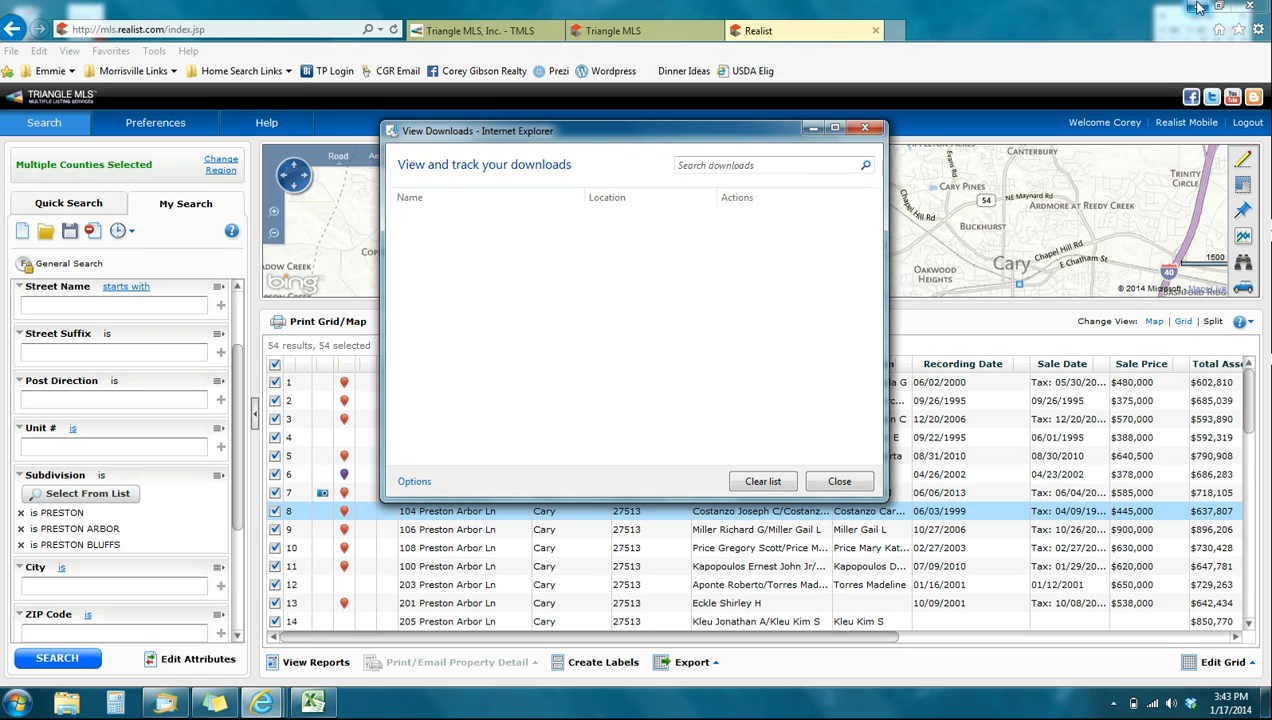
pyautogui.click(810, 128)
pyautogui.click(1197, 7)
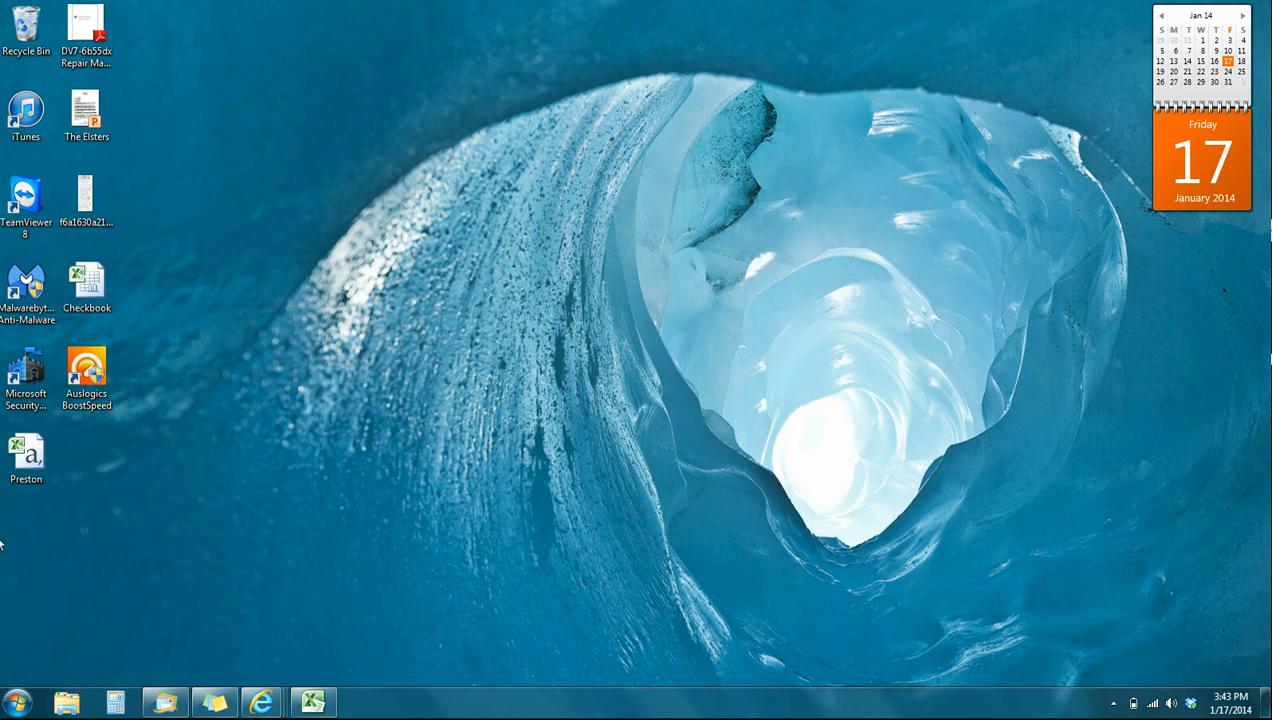
pyautogui.doubleClick(35, 470)
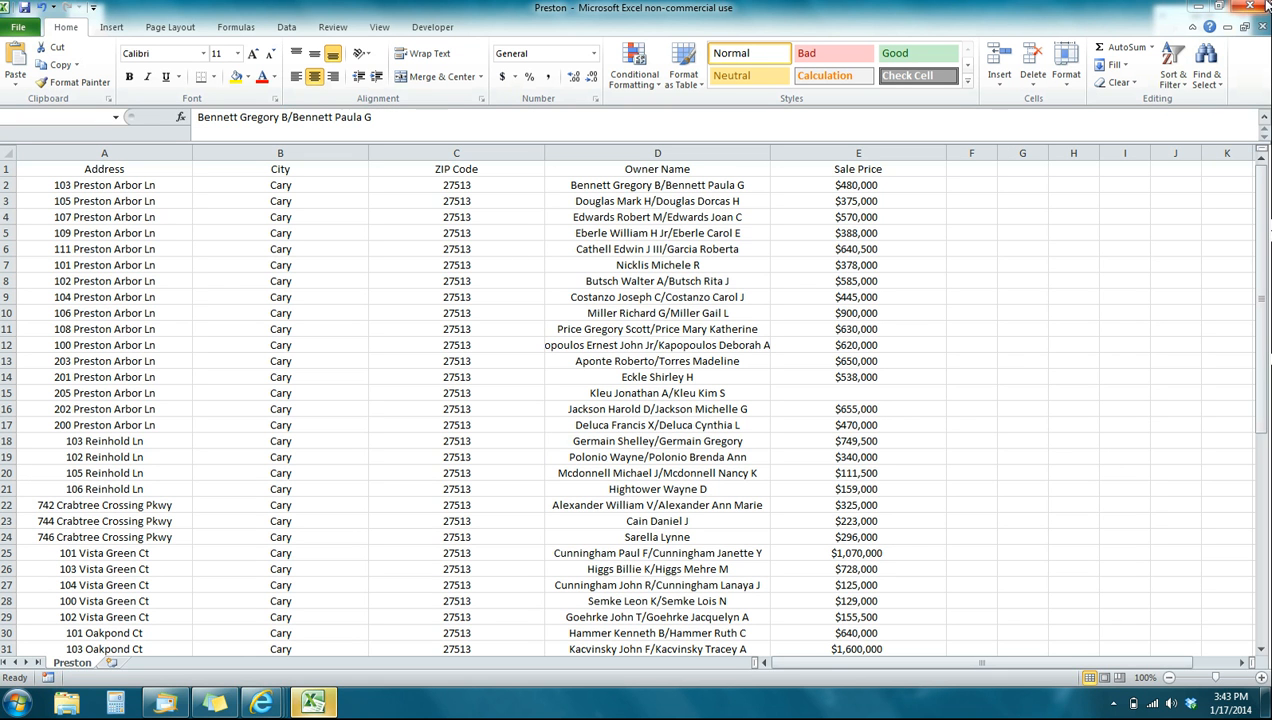
pyautogui.click(598, 389)
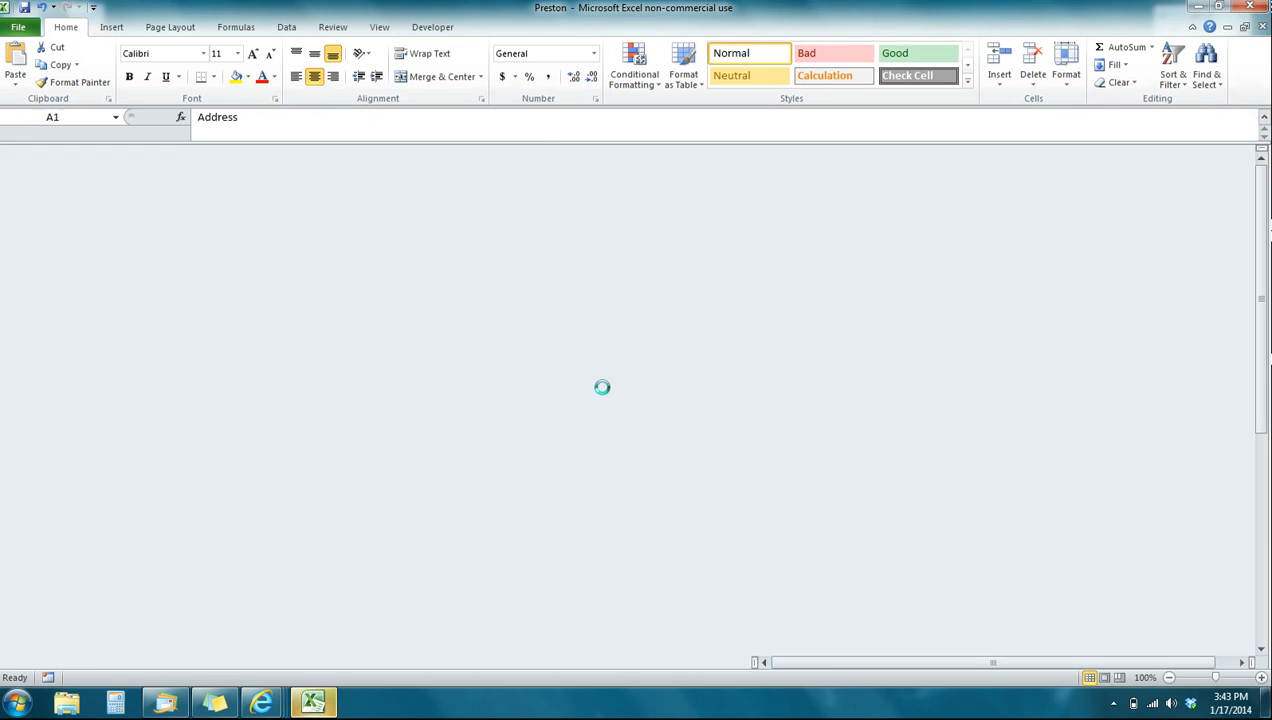
pyautogui.click(1253, 8)
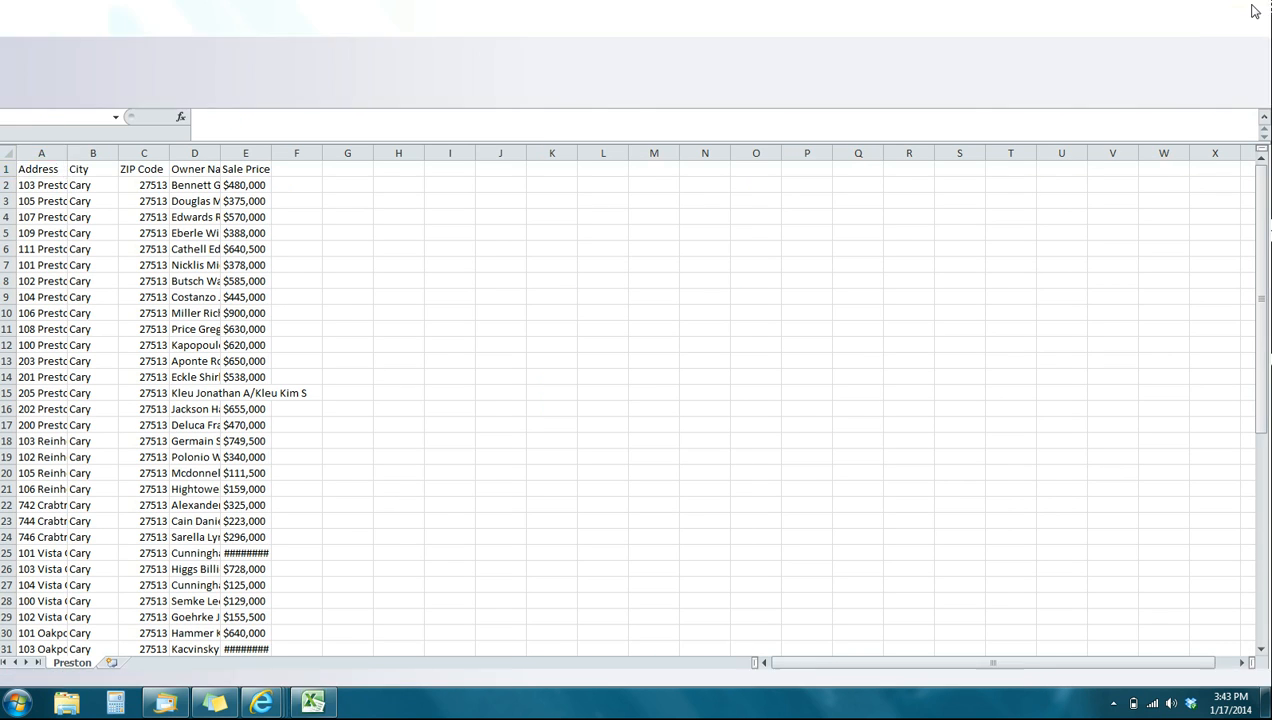